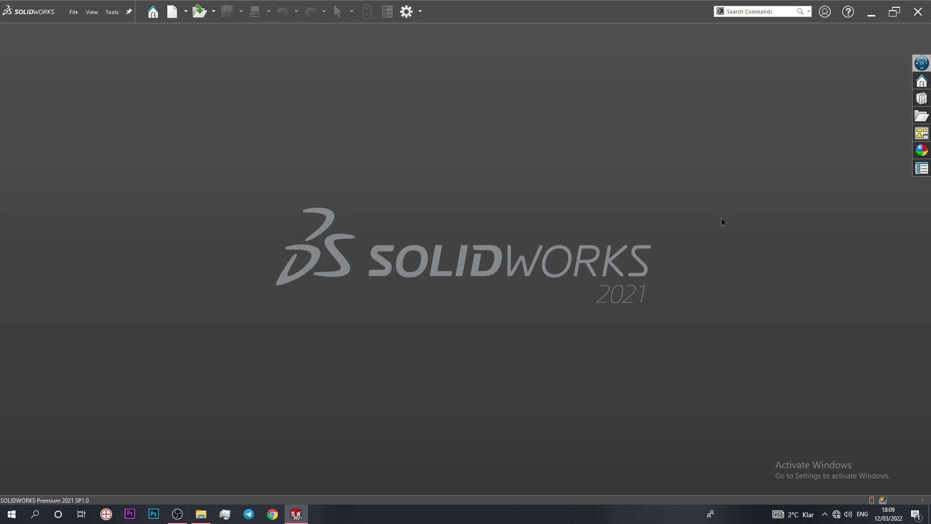
Step: Create a new part and switch the viewport to a plain white background
click(170, 13)
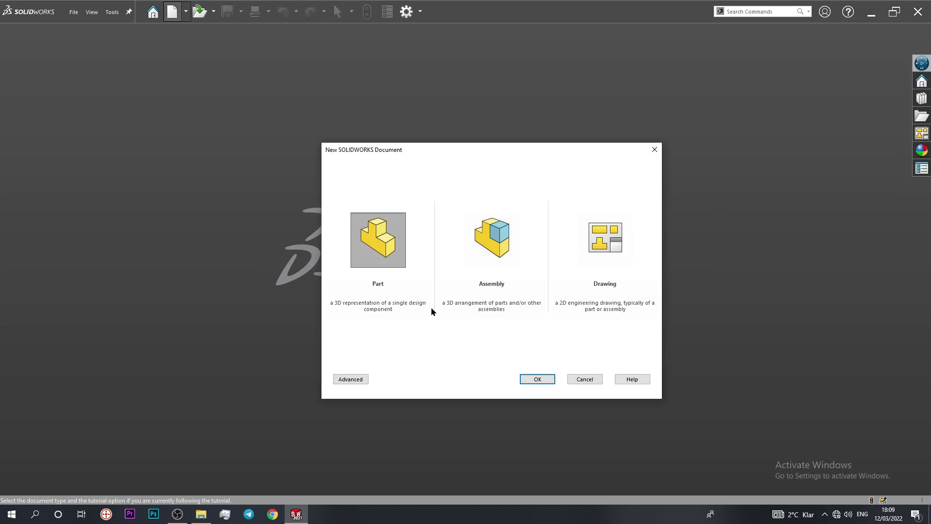
click(538, 380)
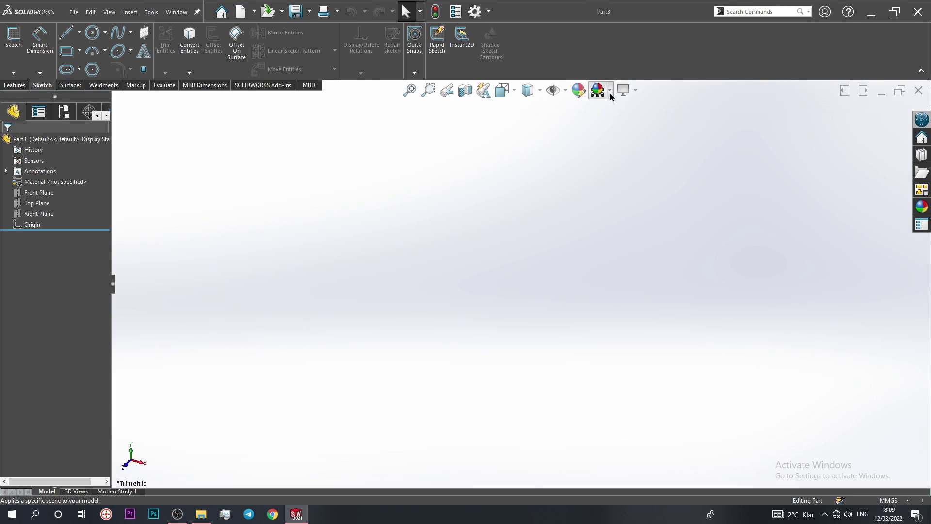
click(609, 92)
click(631, 119)
Step: Sketch an origin-centred circle on the Front Plane and dimension it to 40 mm diameter
click(36, 192)
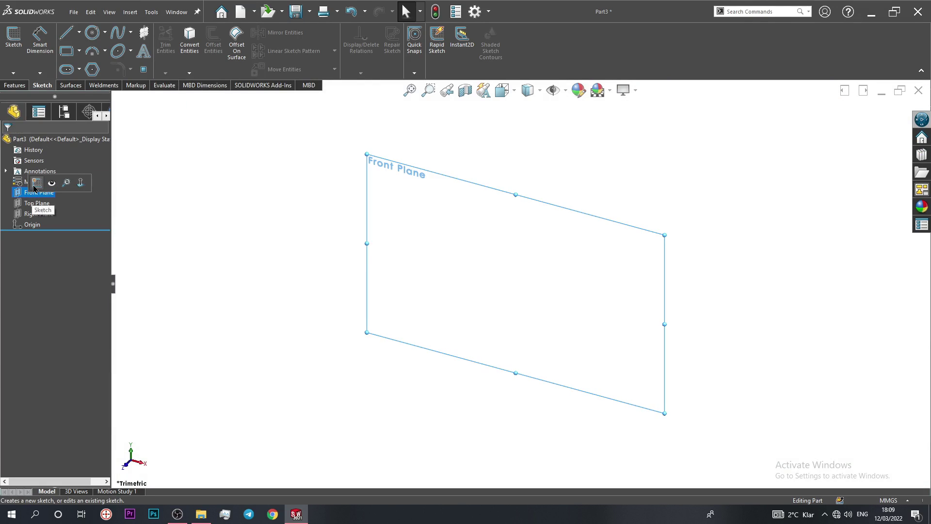
click(35, 185)
click(92, 32)
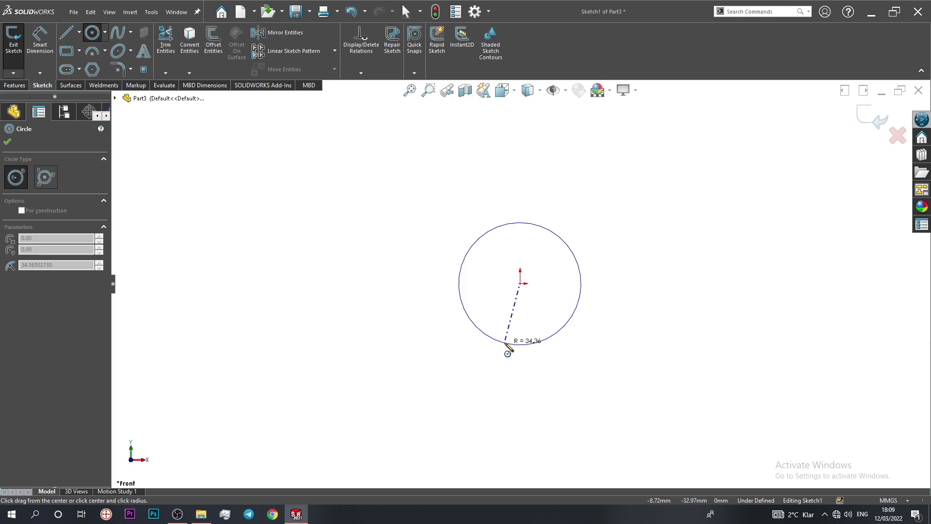
drag(520, 284, 507, 342)
key(Escape)
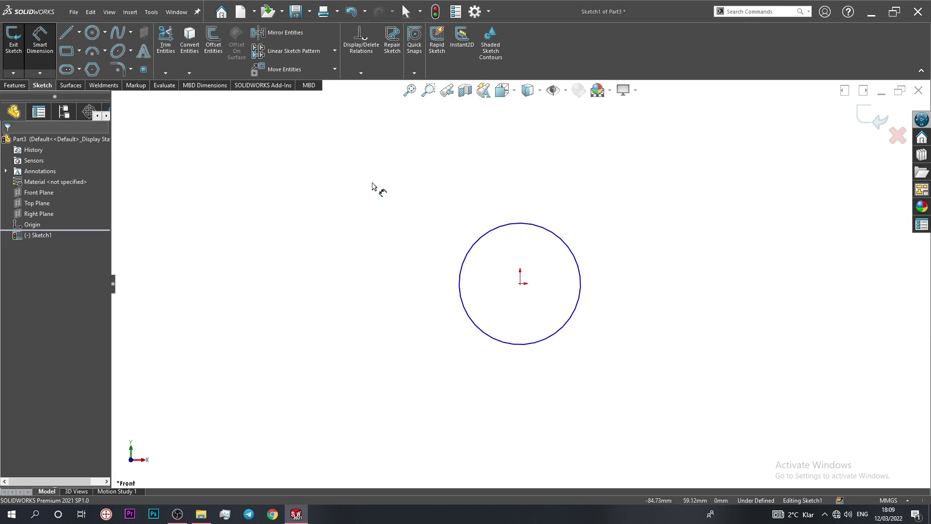
click(471, 253)
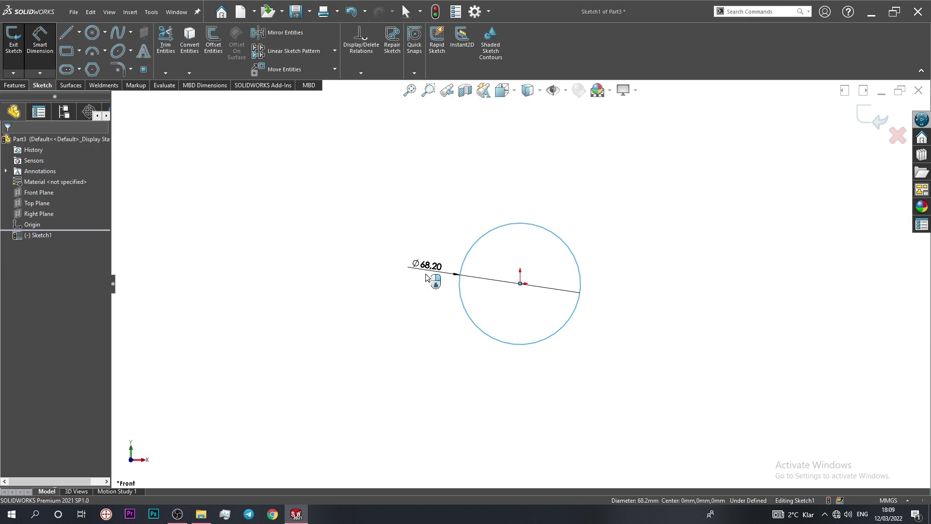
click(427, 278)
text(40)
key(Return)
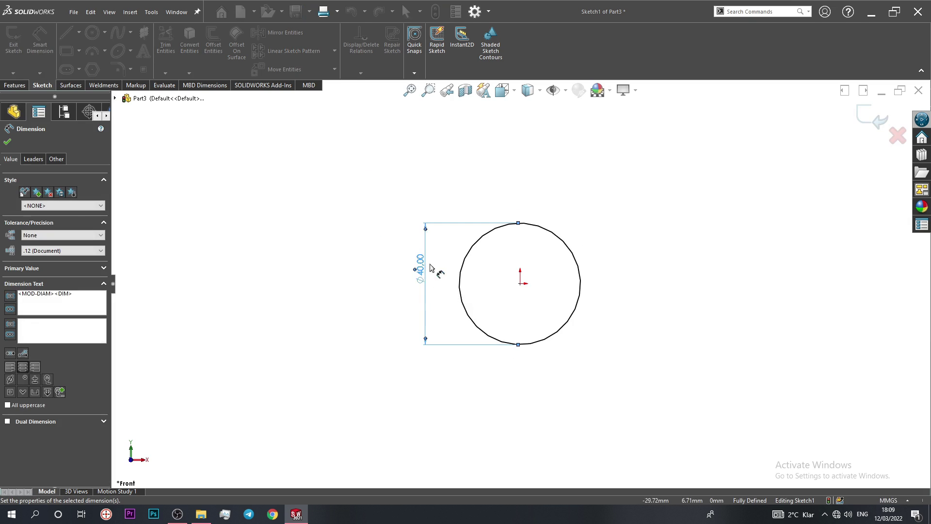
Step: Extrude the 40 mm circle 70 mm into a solid cylinder
click(13, 86)
click(18, 42)
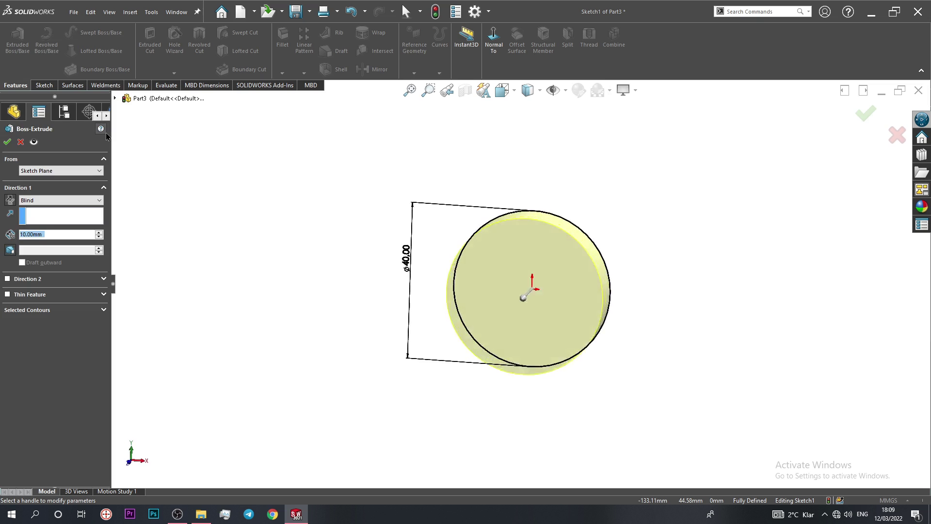
text(70)
key(Return)
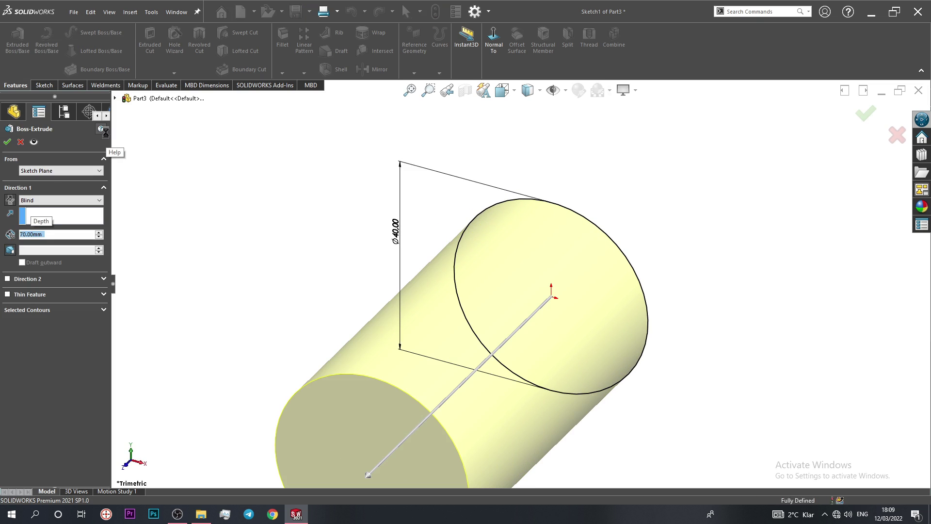
key(Return)
scroll(521, 342, up, 3)
click(441, 388)
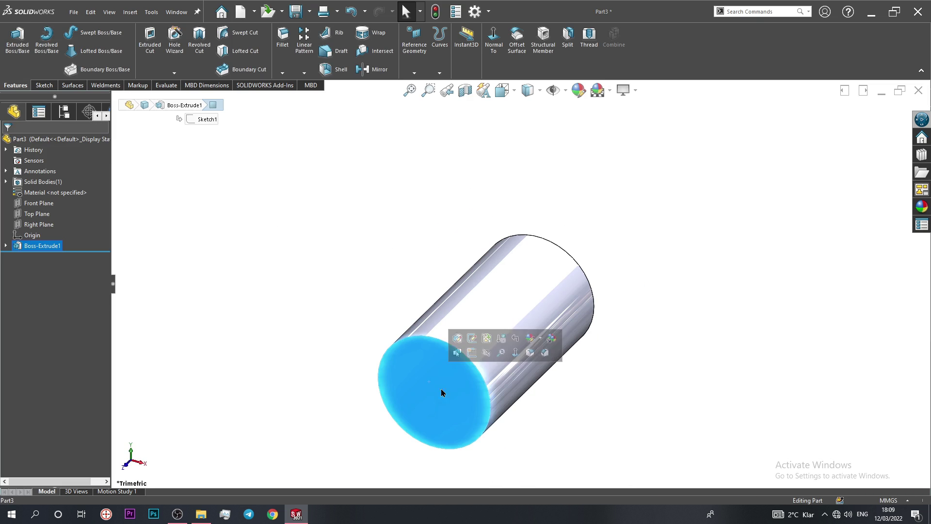
Step: Start a sketch on the cylinder's end face and draw a midpoint line near its top
click(472, 353)
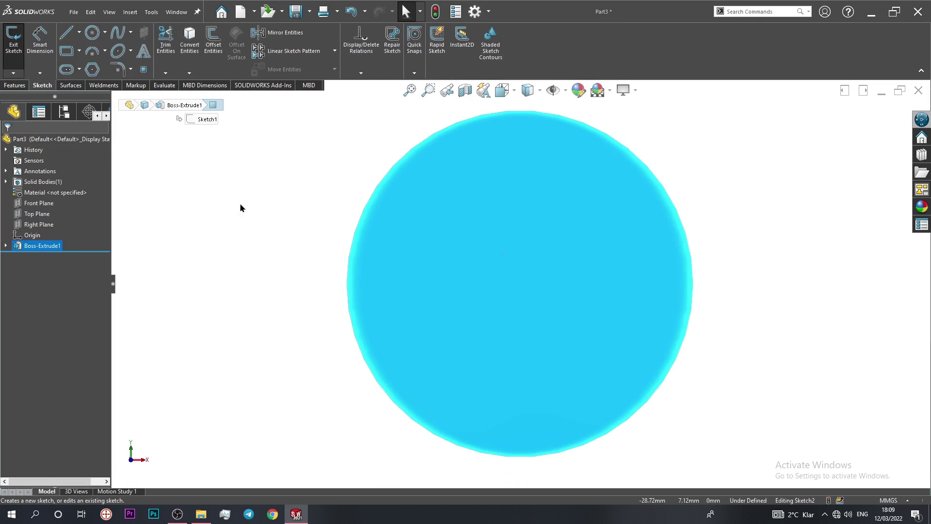
click(97, 37)
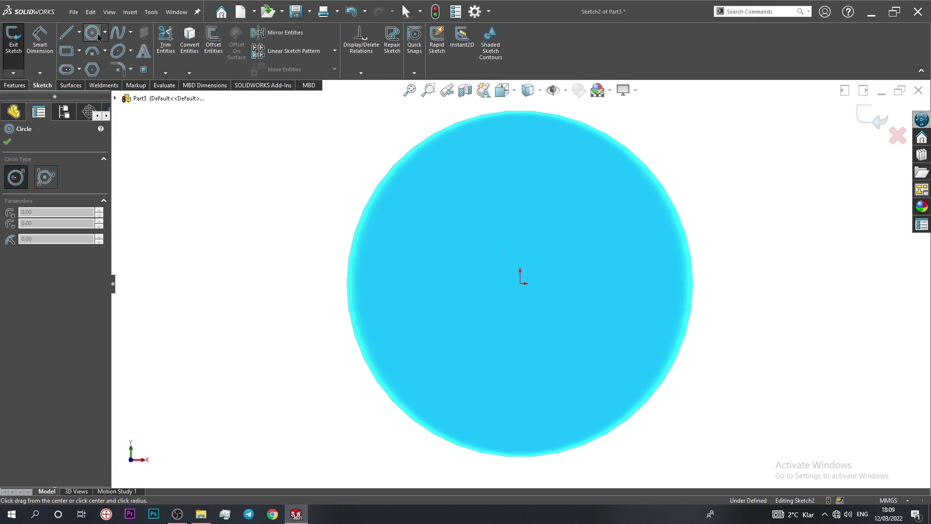
click(96, 34)
click(80, 34)
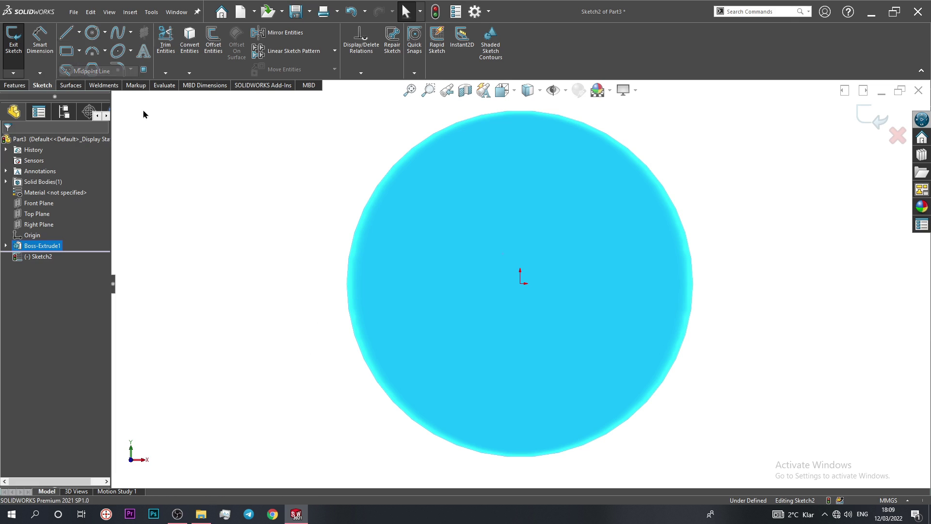
click(92, 78)
click(520, 138)
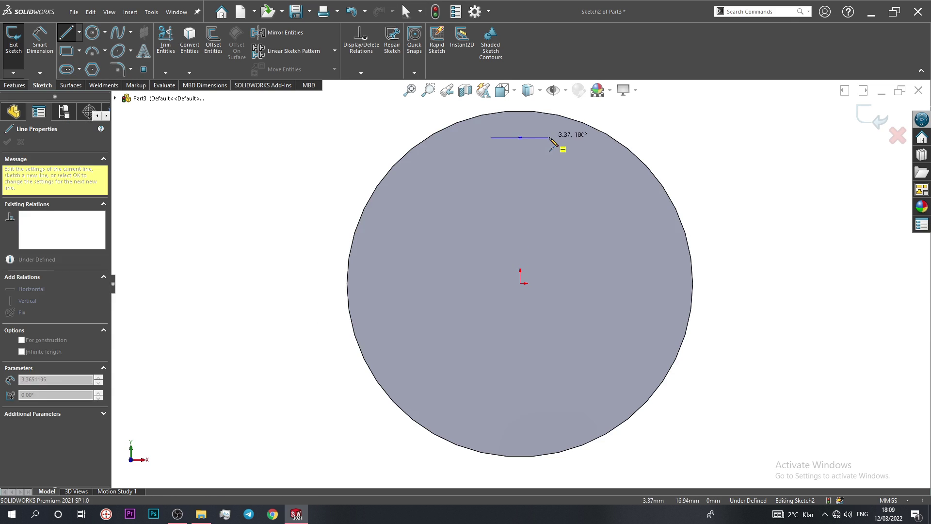
click(549, 138)
right_click(553, 139)
click(569, 141)
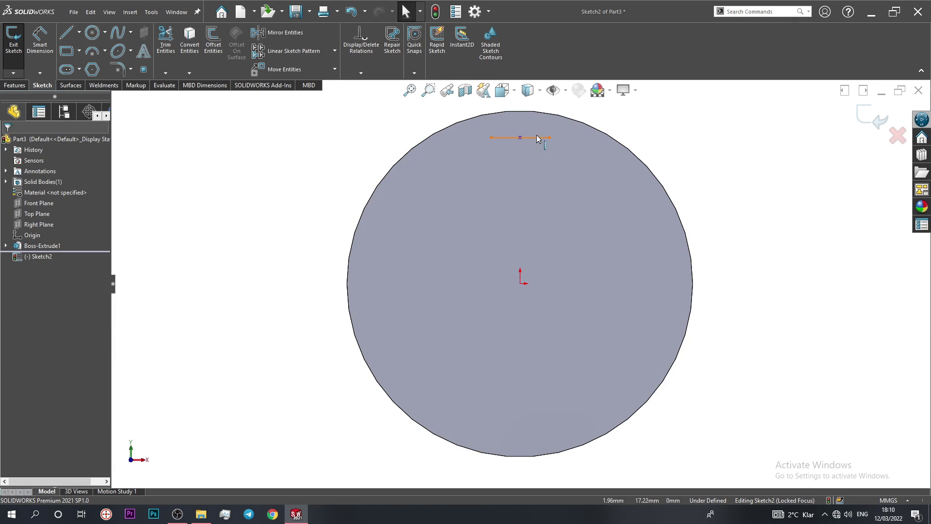
Step: Add a Vertical relation between the line's midpoint and the origin
click(519, 138)
ctrl+click(521, 283)
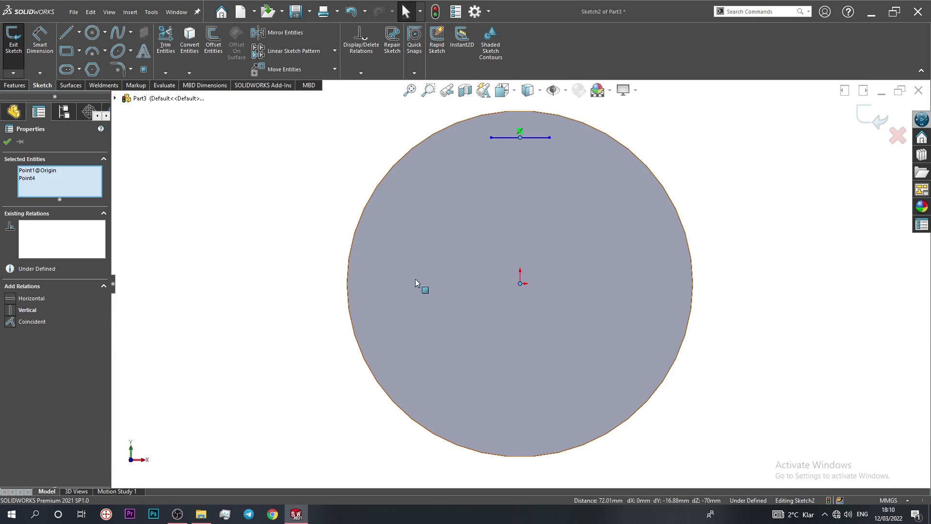
click(7, 141)
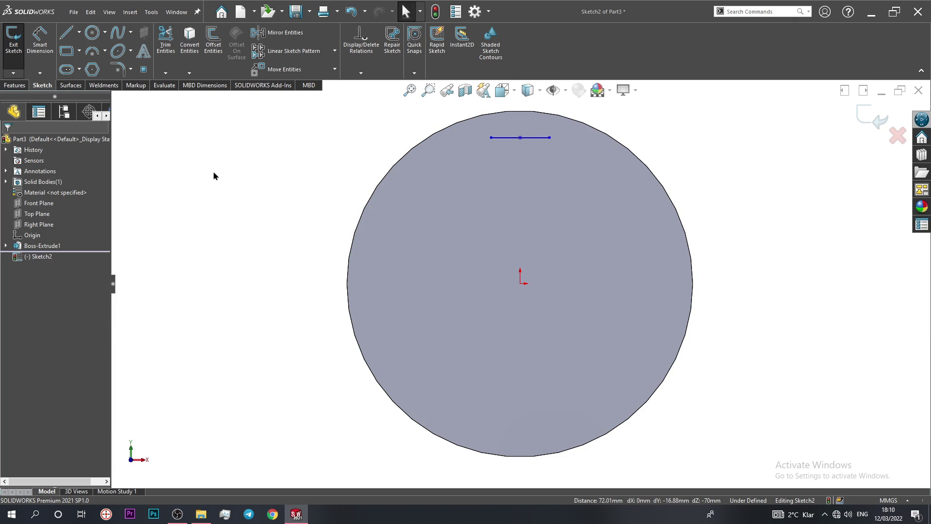
scroll(630, 171, up, 2)
scroll(628, 177, down, 3)
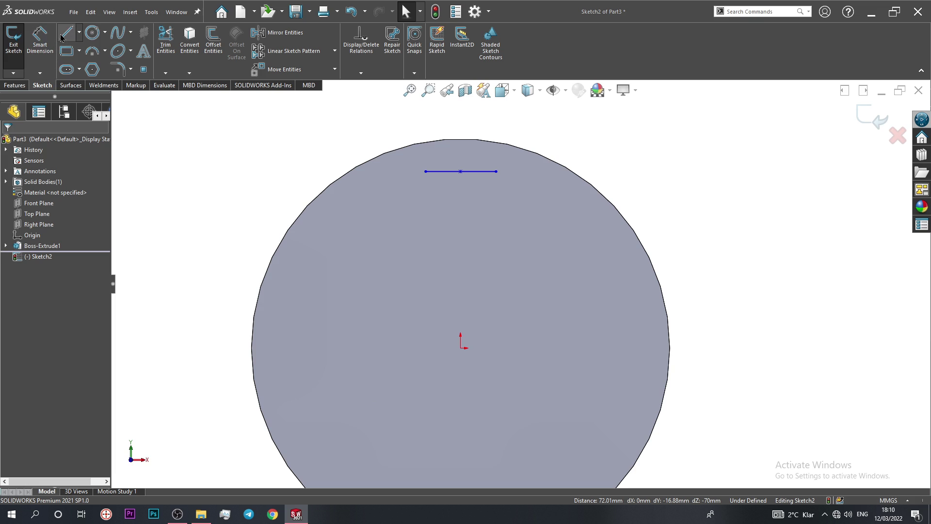
Step: Convert the circular face edge and draw two slanted lines from the line ends to it
click(423, 142)
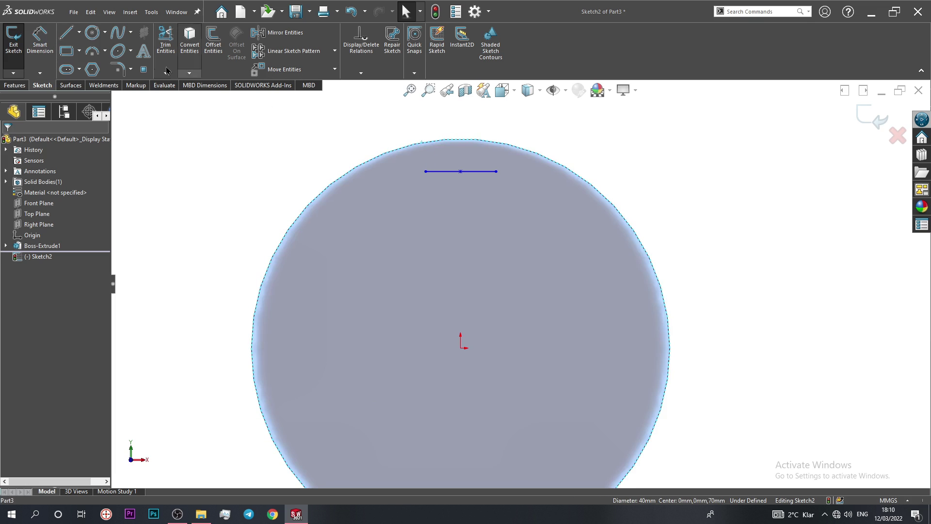
click(189, 39)
click(66, 32)
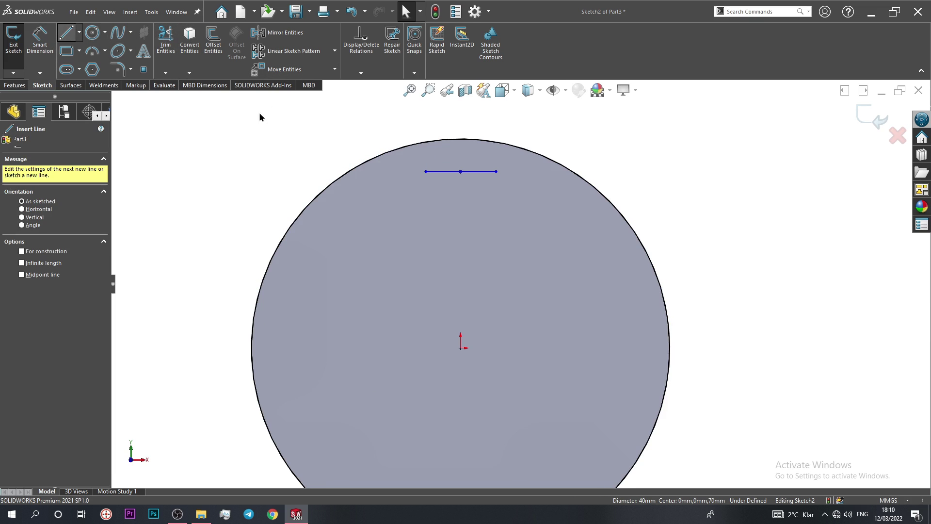
click(495, 171)
right_click(502, 143)
click(510, 151)
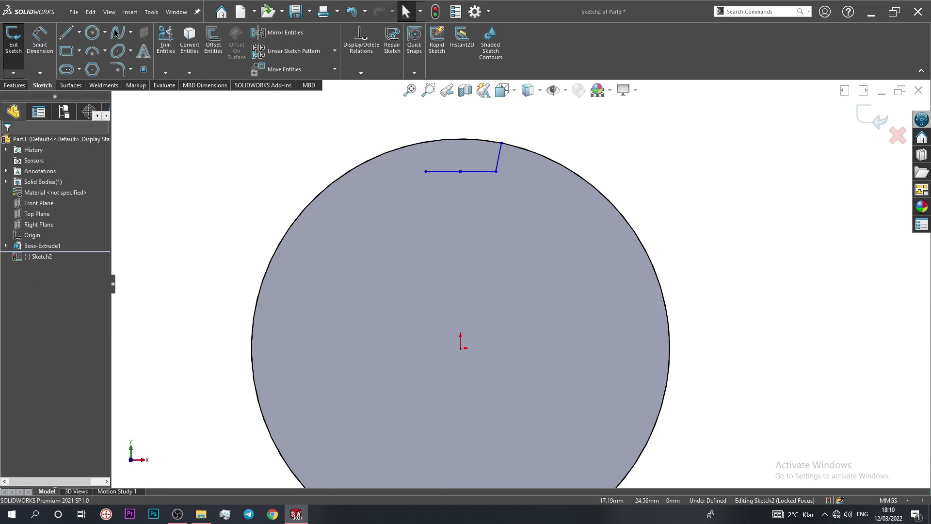
click(69, 33)
click(426, 171)
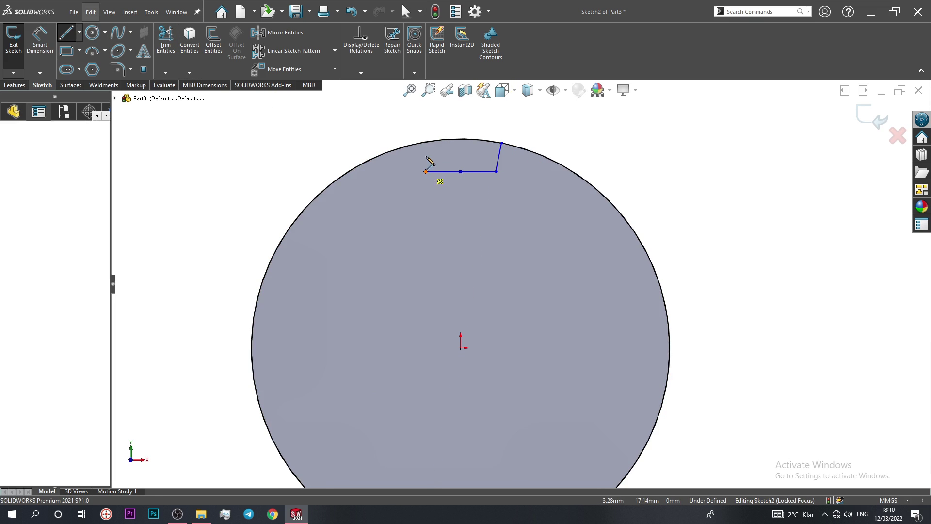
click(414, 145)
key(Escape)
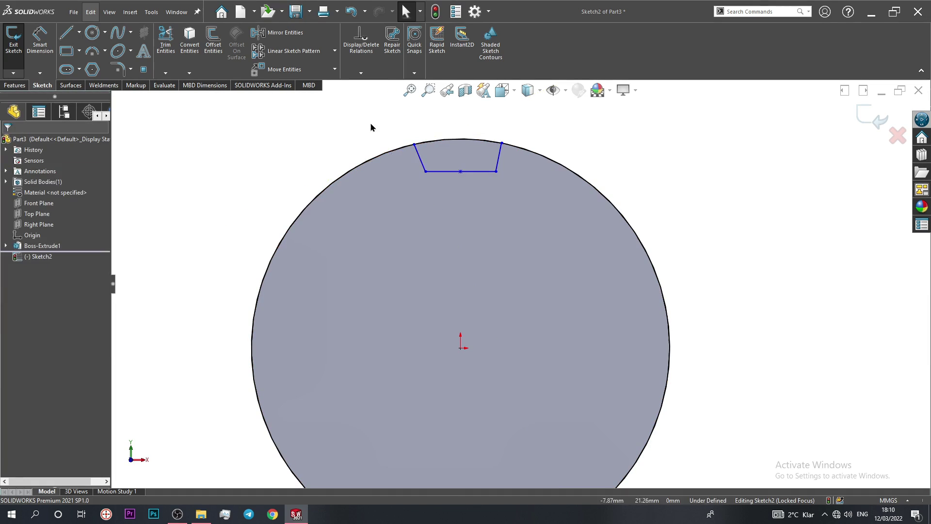
right_click(364, 119)
click(452, 104)
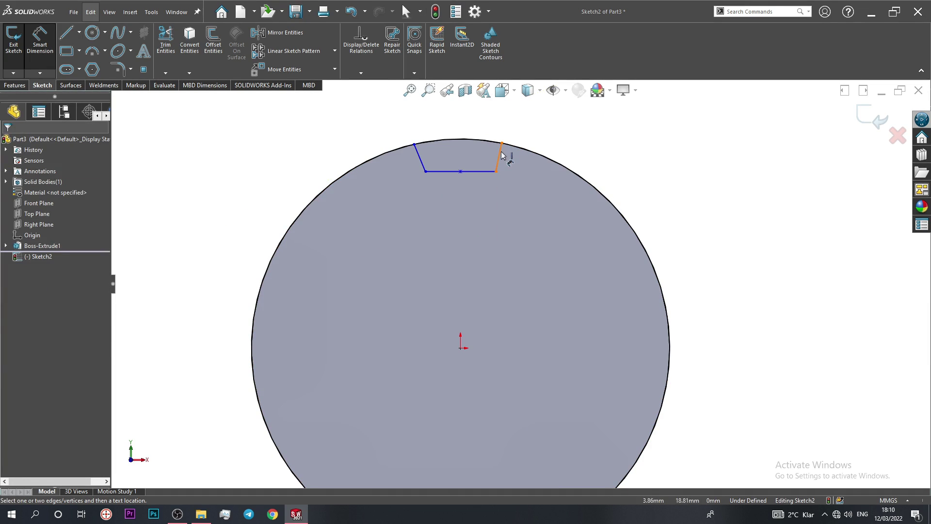
Step: Dimension both slanted sides of the notch to 1.50 mm
click(500, 152)
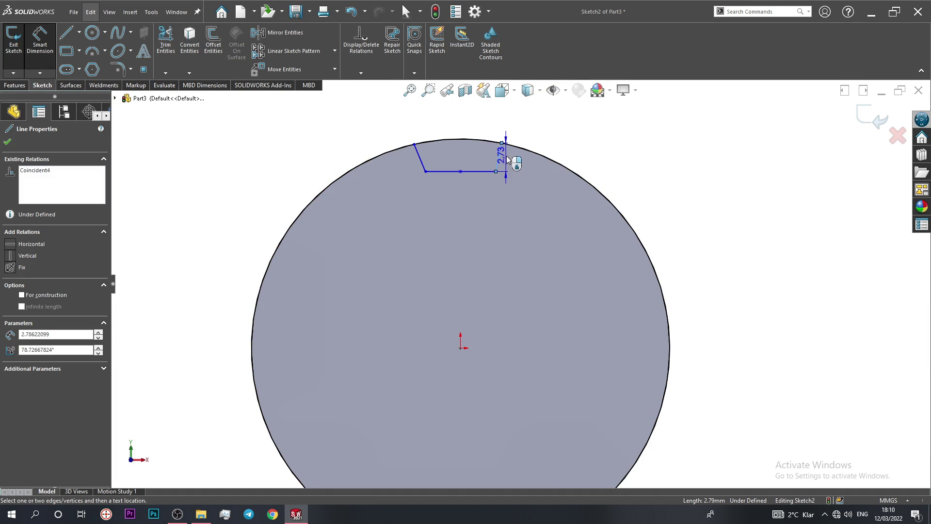
click(524, 195)
text(1.5)
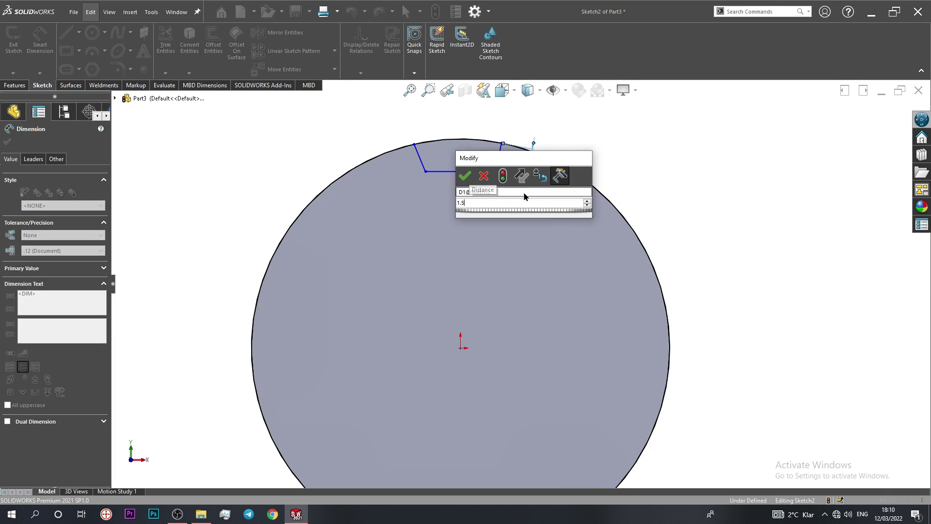
key(Return)
scroll(480, 135, down, 1)
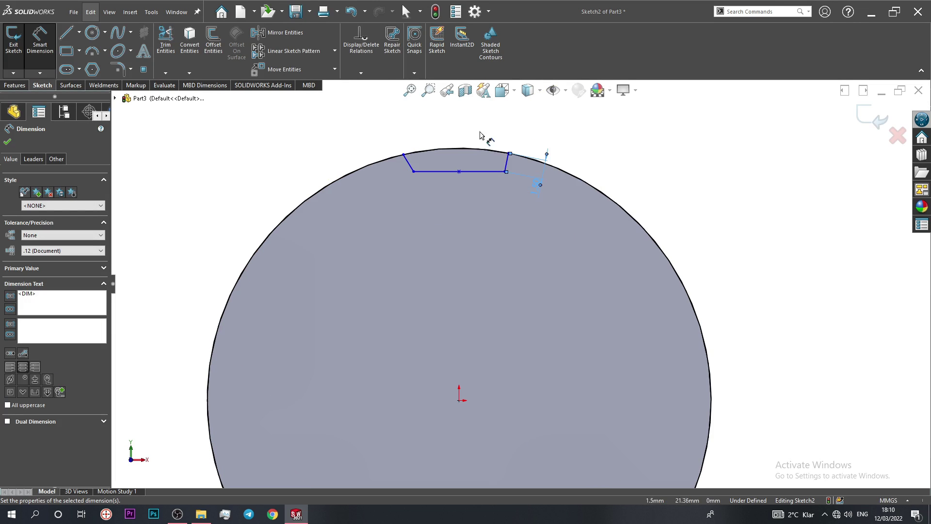
click(407, 163)
click(383, 193)
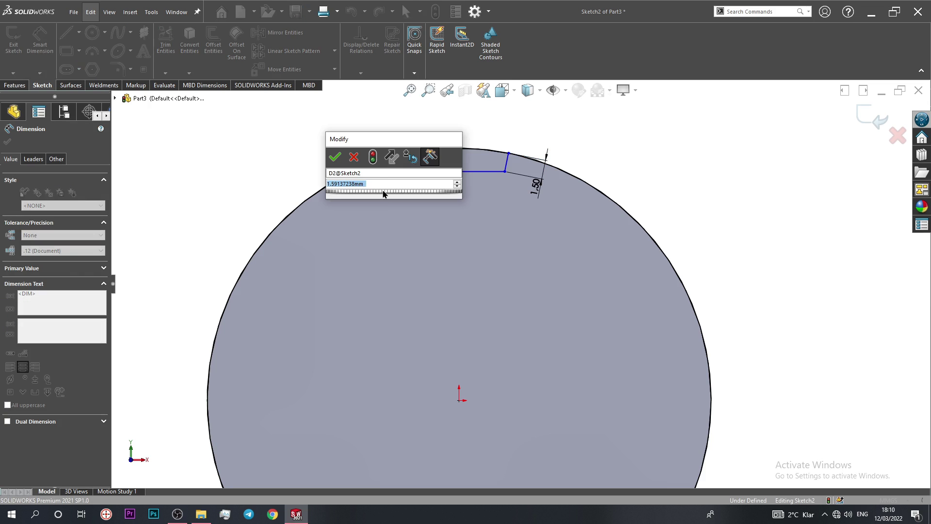
text(1.)
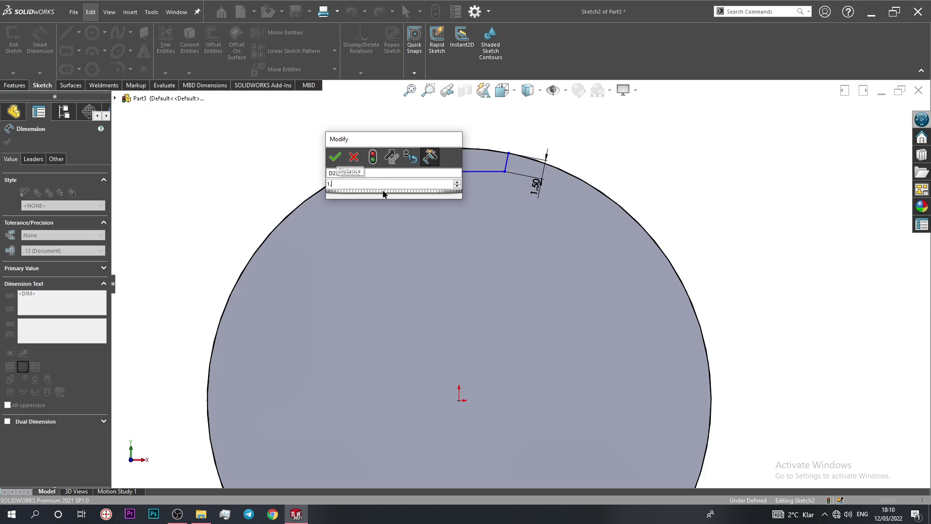
key(Return)
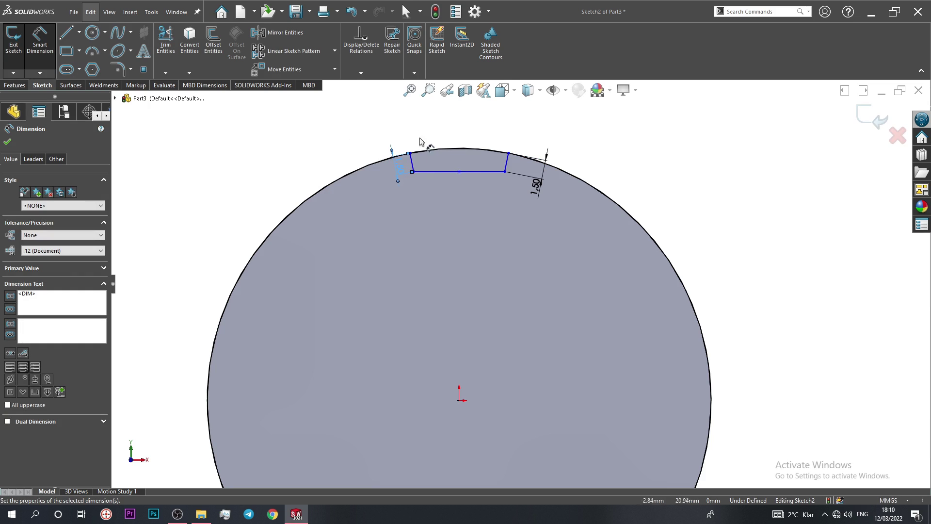
click(312, 139)
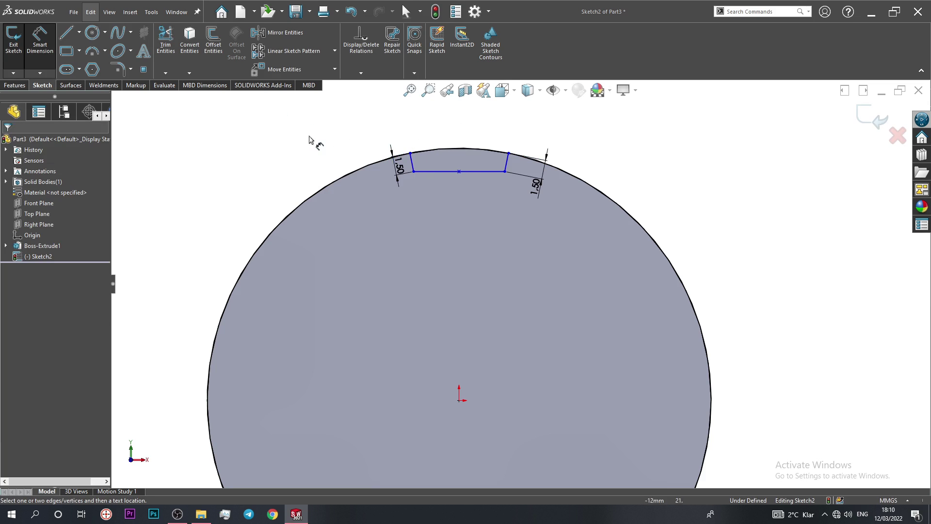
Step: Dimension the slot's top width between its corners to 3.00 mm
click(410, 154)
click(508, 154)
click(457, 147)
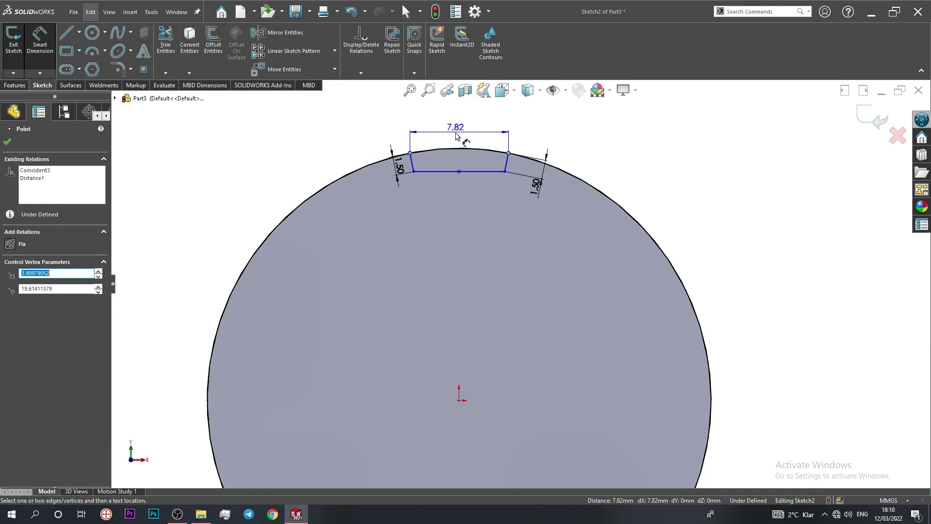
text(3)
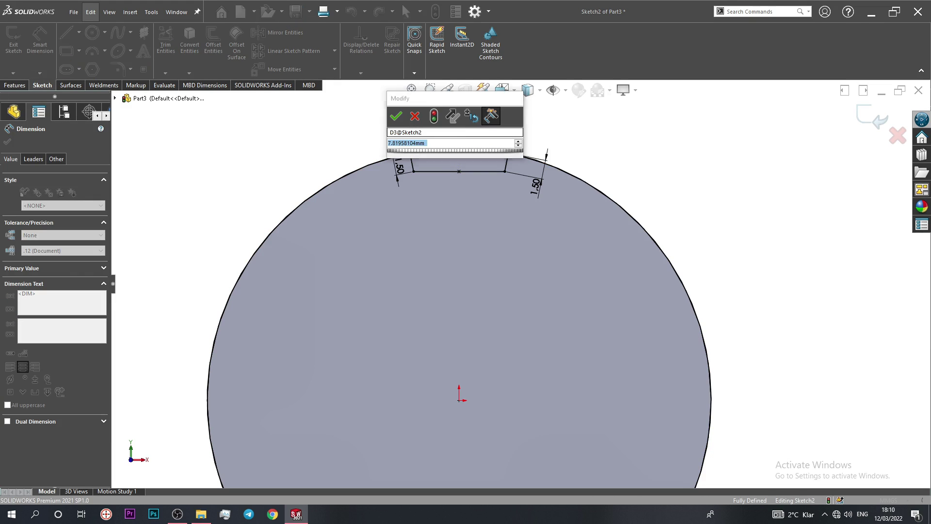
key(Return)
click(359, 147)
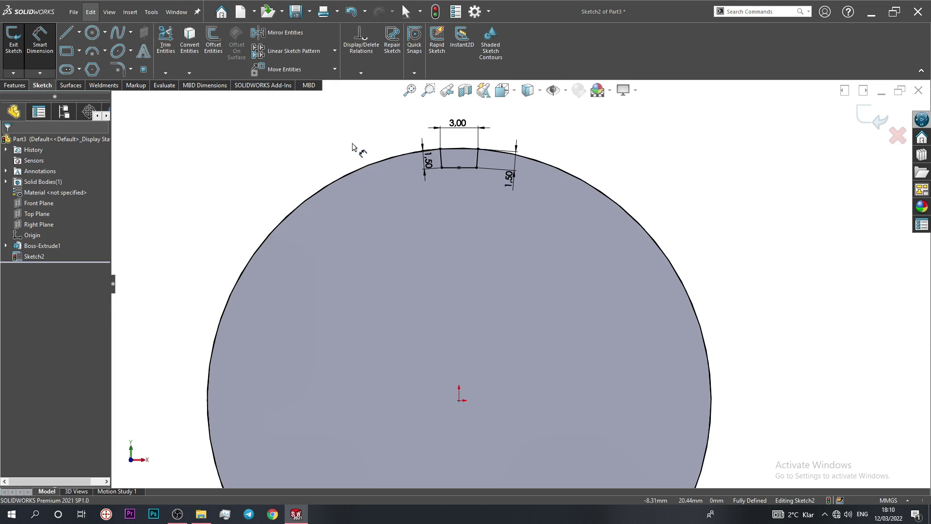
Step: Power-trim away the large circle outline, leaving only the notch profile
click(166, 41)
drag(338, 227, 301, 244)
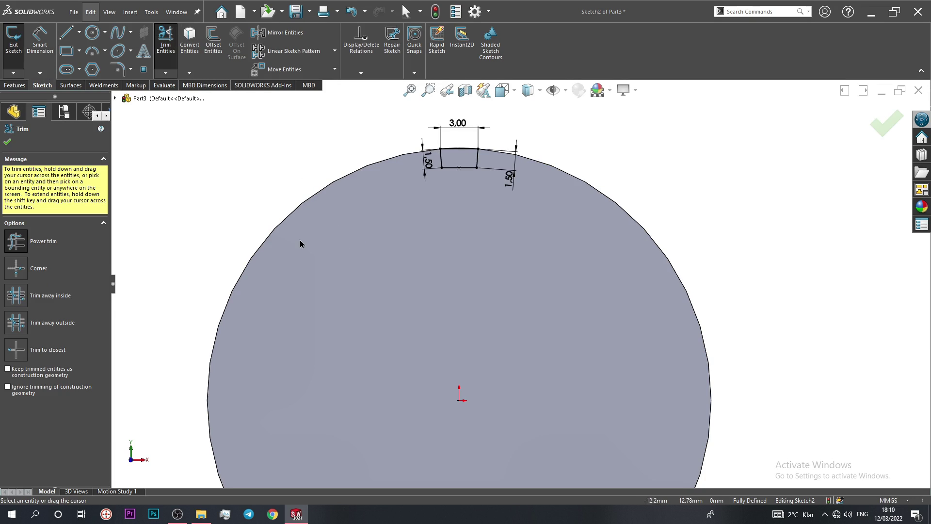
click(7, 142)
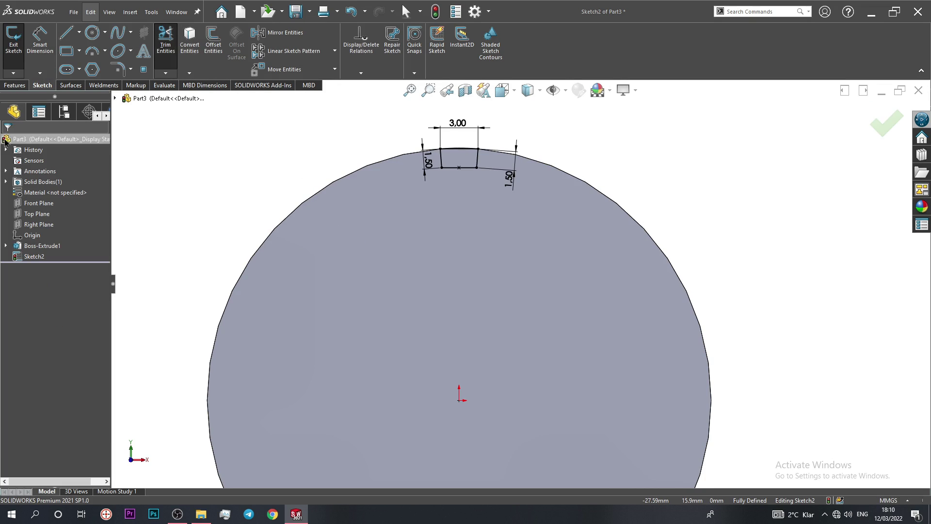
click(15, 85)
Step: Extruded Cut the notch profile Through All along the cylinder to form a groove
click(143, 58)
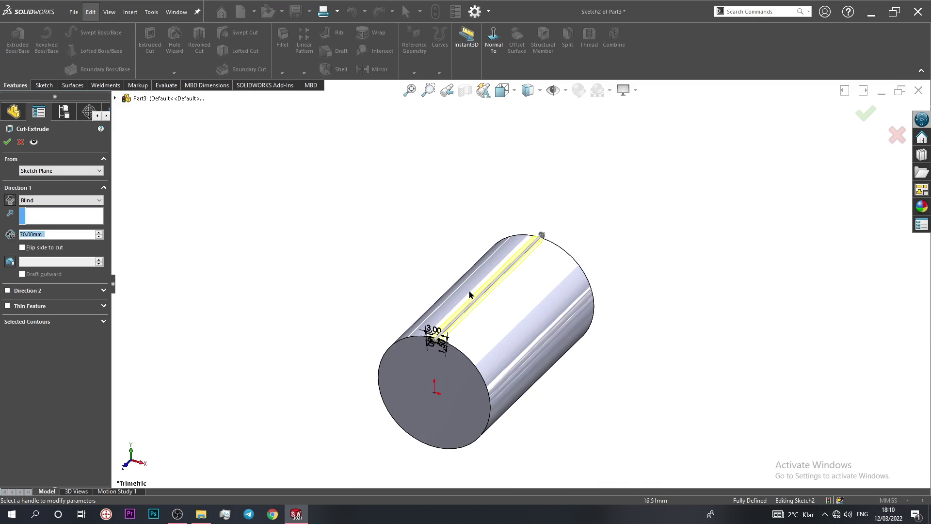
click(44, 200)
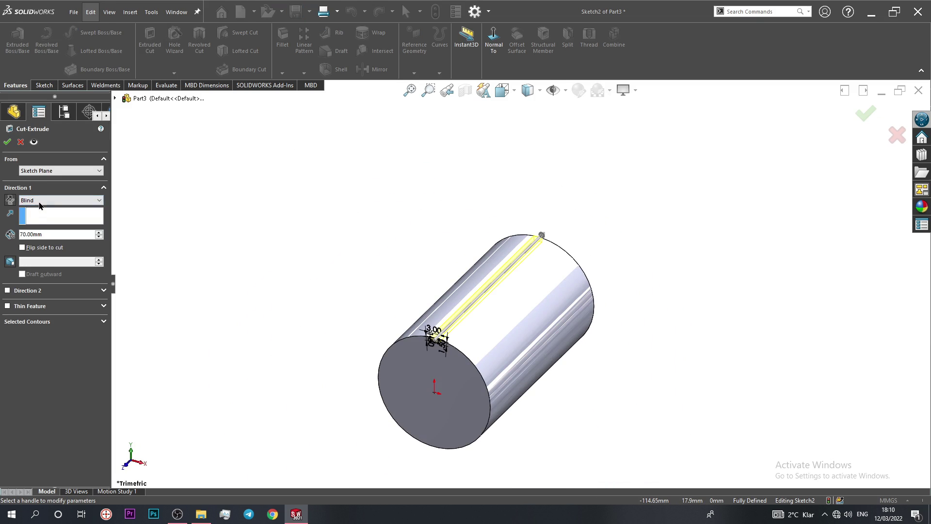
click(43, 200)
click(41, 217)
key(Return)
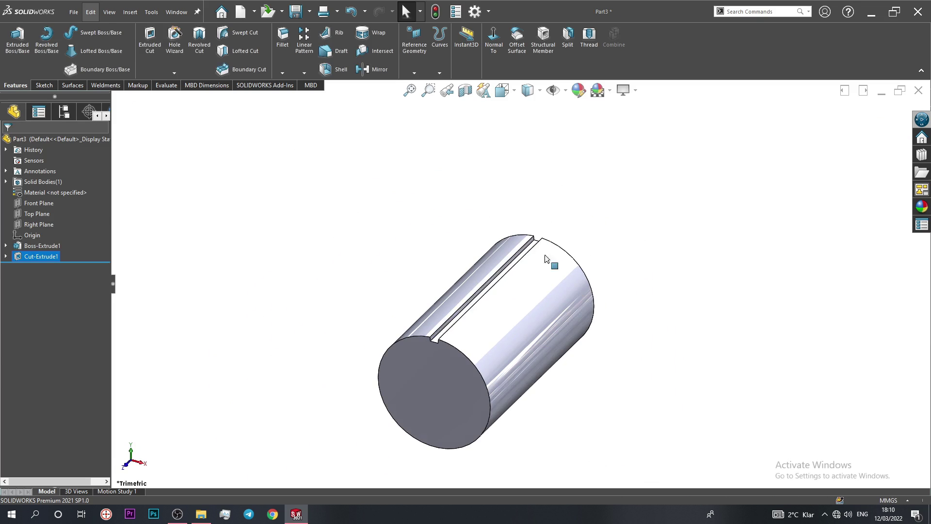
mouse_move(551, 262)
middle_down()
mouse_move(506, 291)
mouse_move(543, 327)
mouse_move(510, 318)
middle_up()
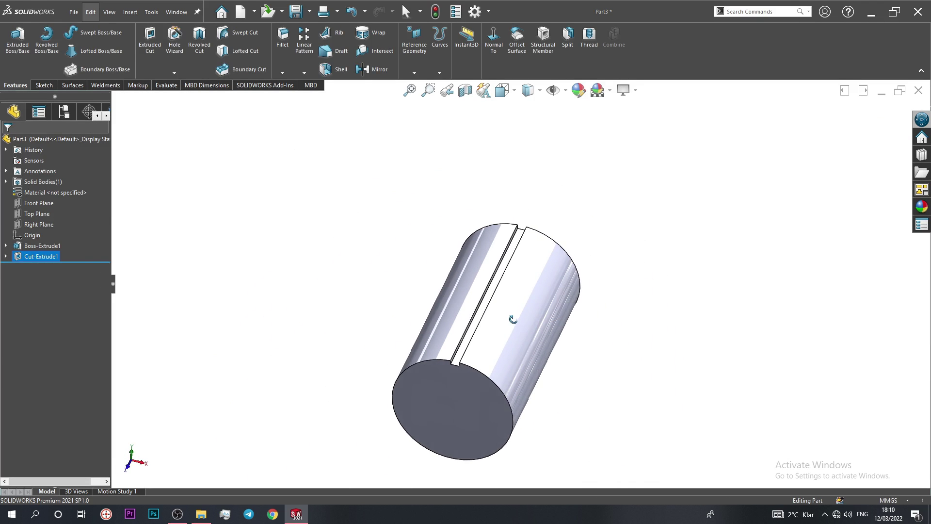
click(304, 73)
Step: Circular-pattern the groove 22 times over 360° about the cylinder's circular edge
click(329, 96)
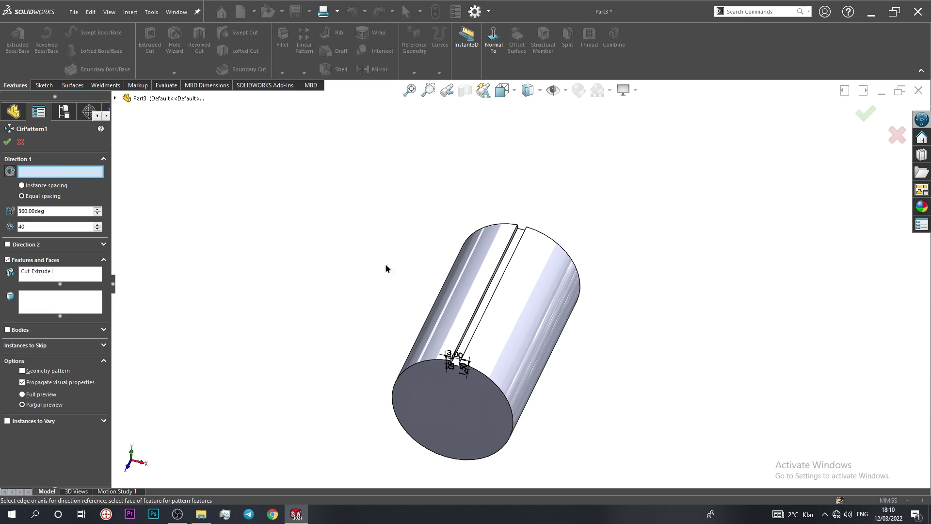
click(505, 399)
middle_drag(504, 398, 488, 369)
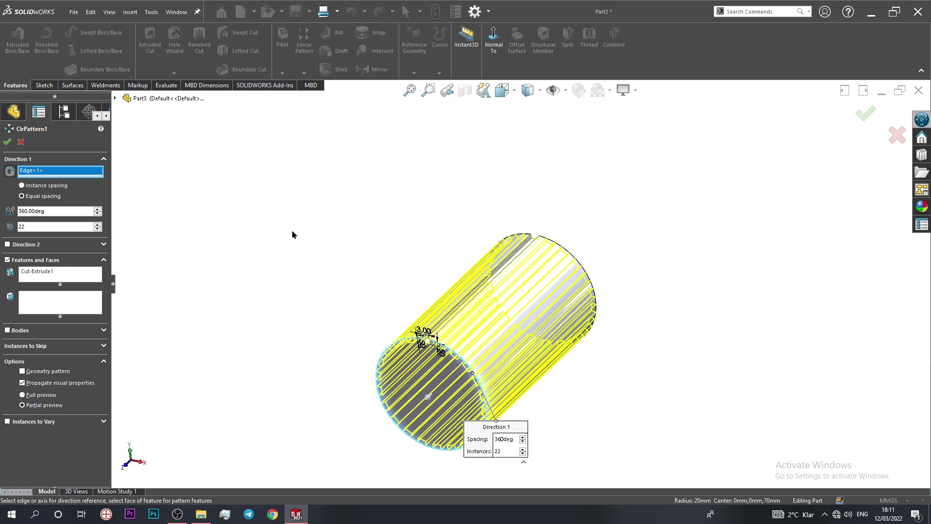
mouse_move(352, 275)
middle_down()
mouse_move(413, 328)
mouse_move(396, 333)
middle_up()
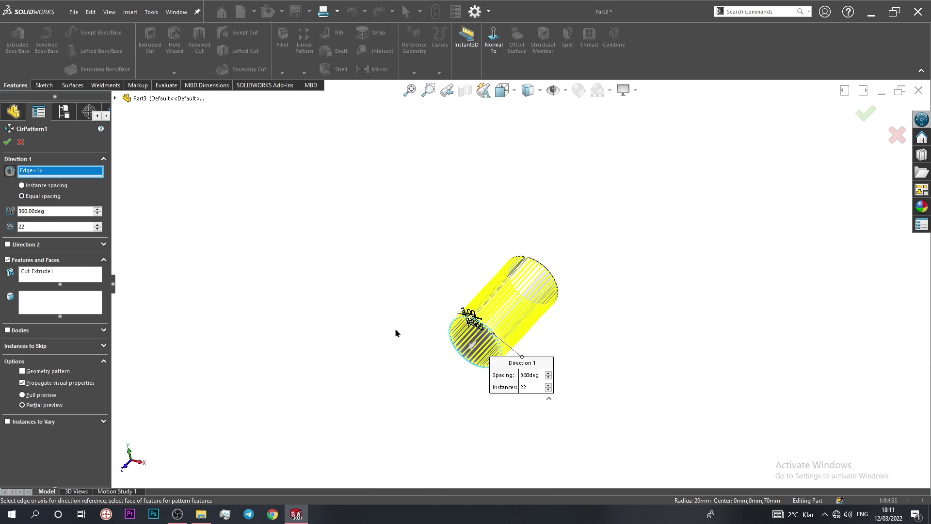
click(5, 142)
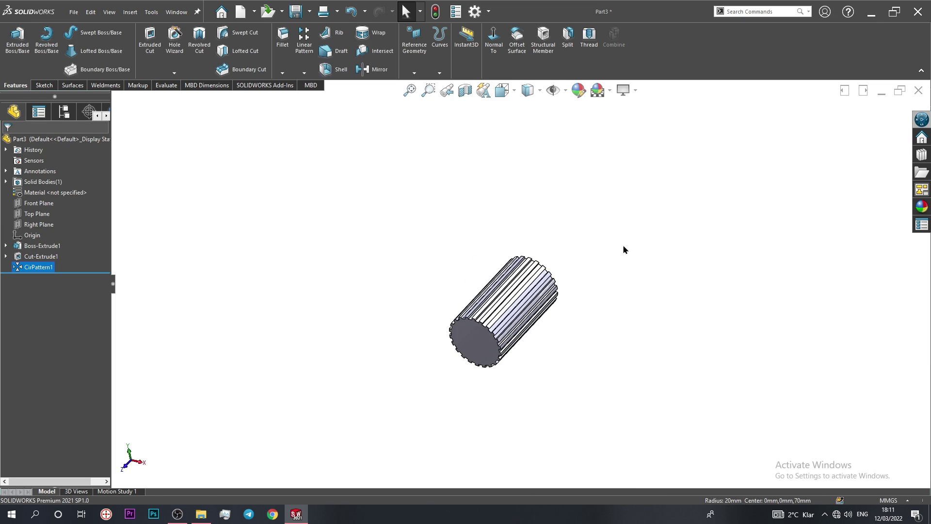
Step: Sketch an origin-centred 46 mm diameter circle on the toothed cylinder's end face
click(475, 339)
click(519, 315)
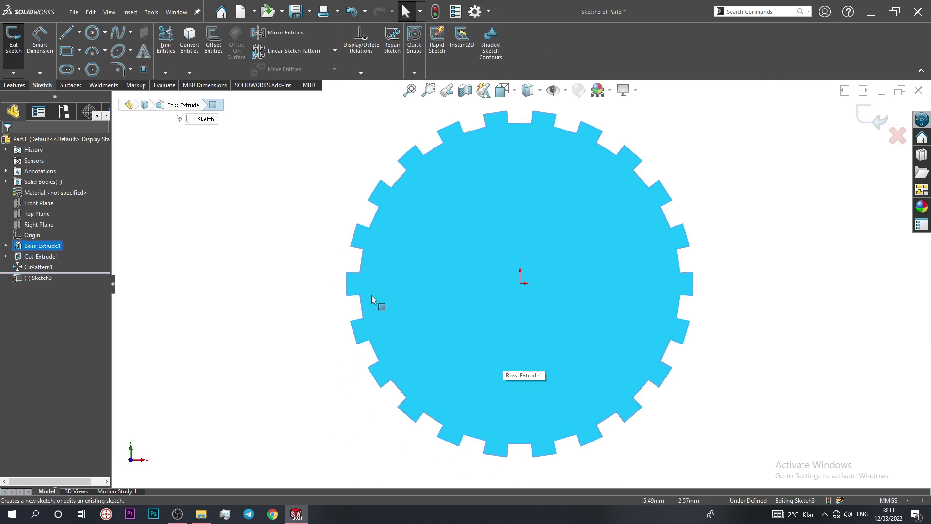
click(92, 33)
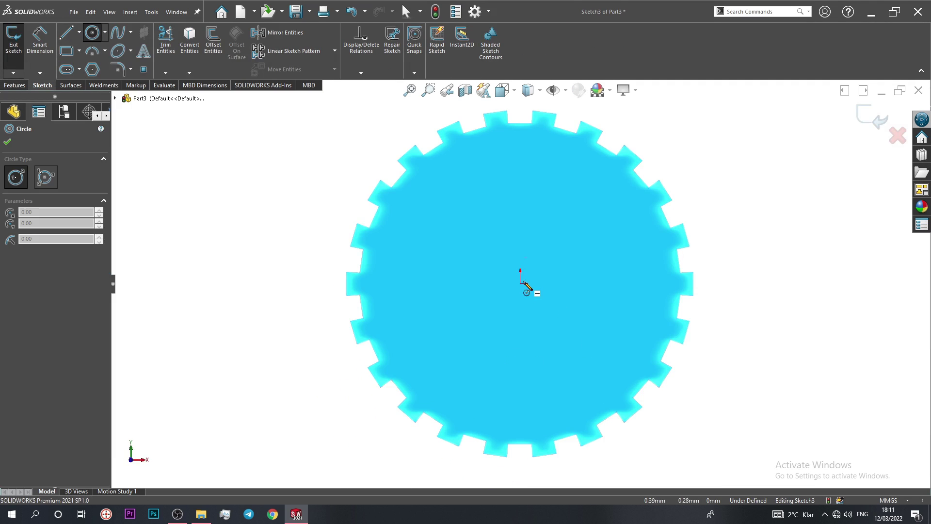
click(521, 284)
click(350, 355)
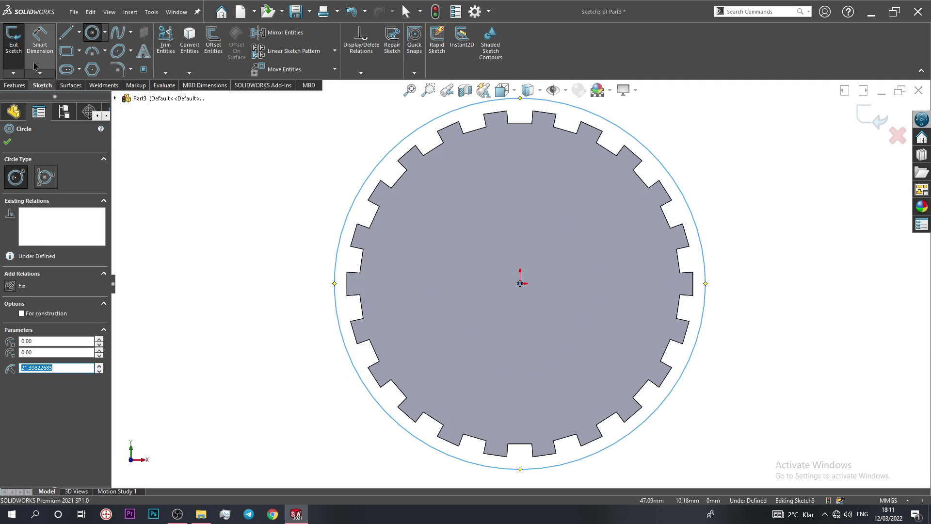
key(Escape)
click(335, 253)
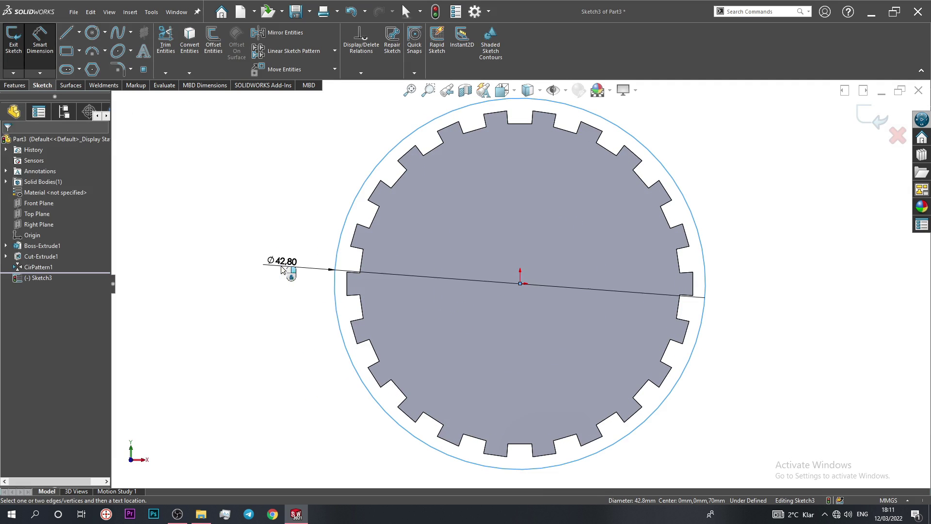
click(281, 269)
text(46)
key(Return)
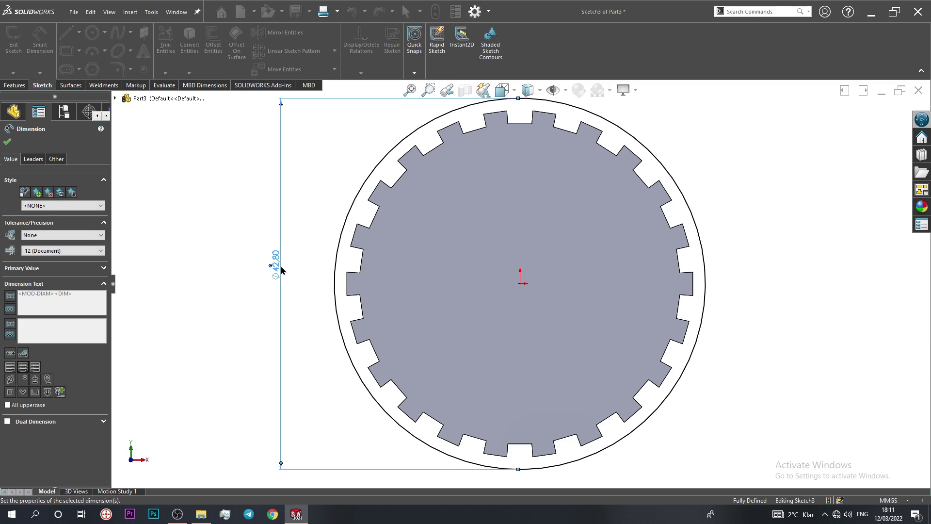
key(f)
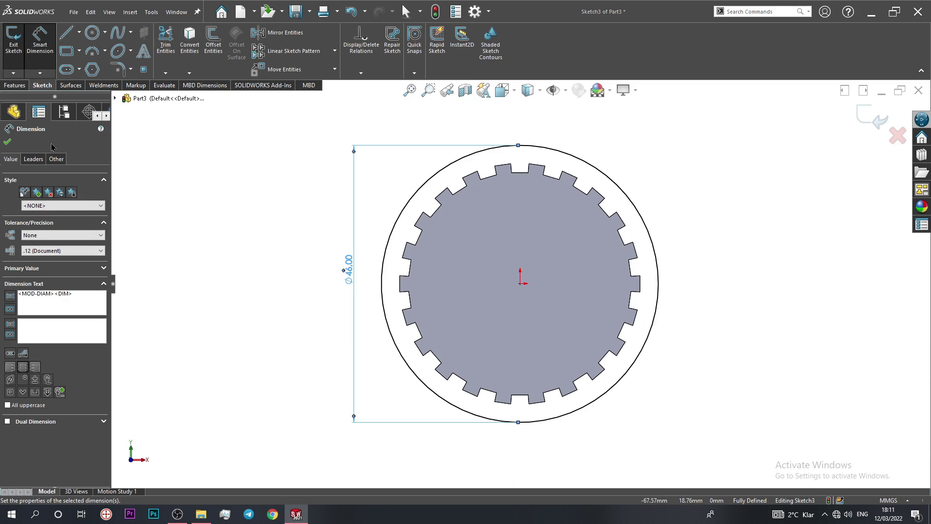
click(9, 142)
Step: Extrude the 46 mm circle 10 mm in the reversed direction as a flange
click(14, 85)
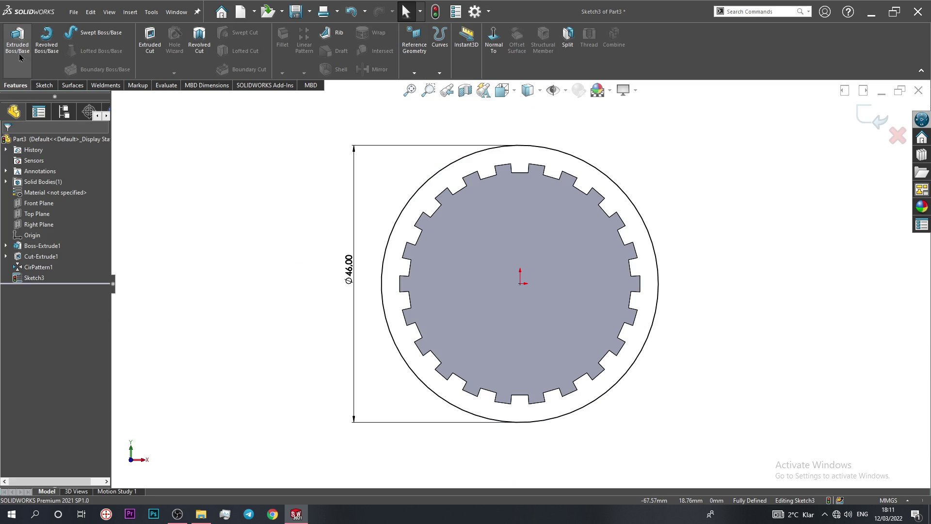
click(18, 51)
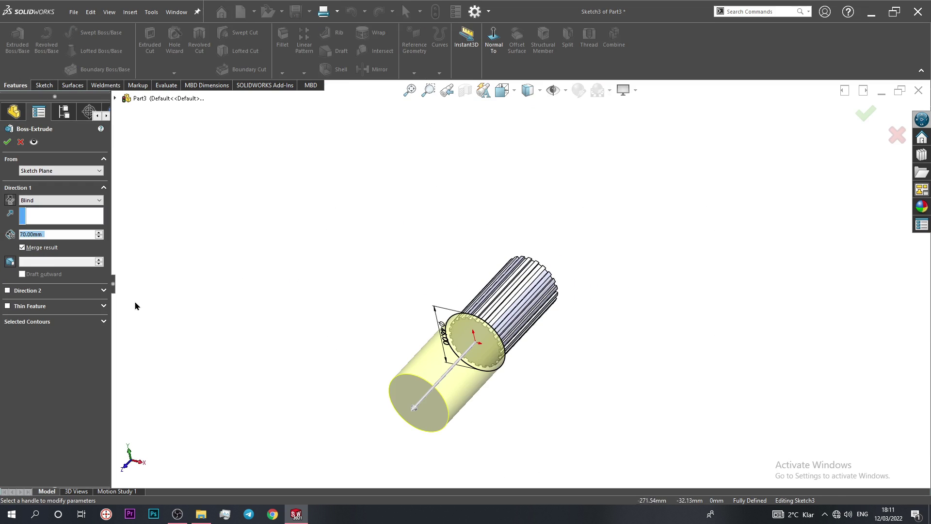
text(10)
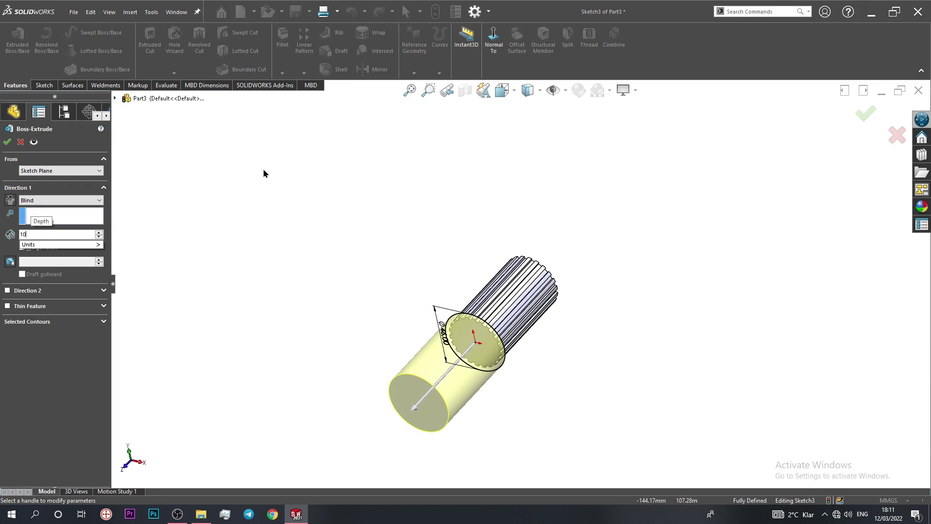
key(Return)
click(10, 200)
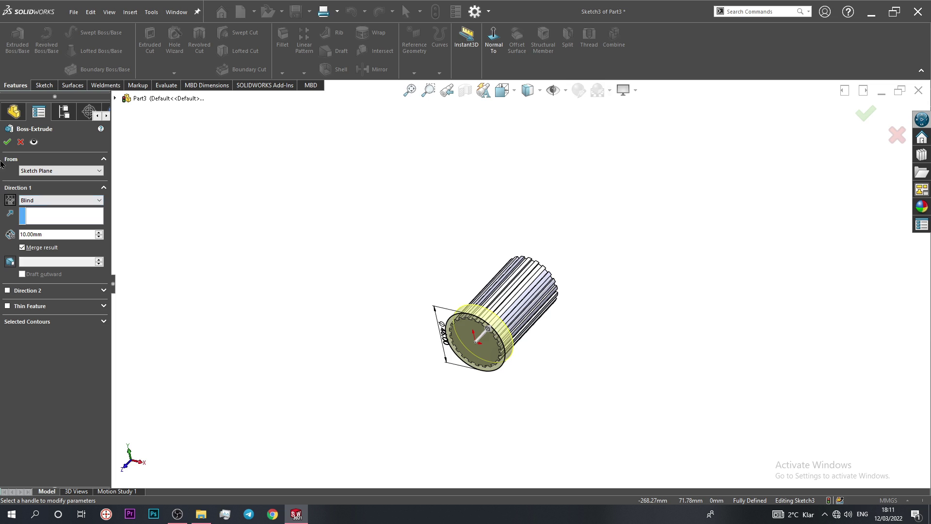
click(6, 141)
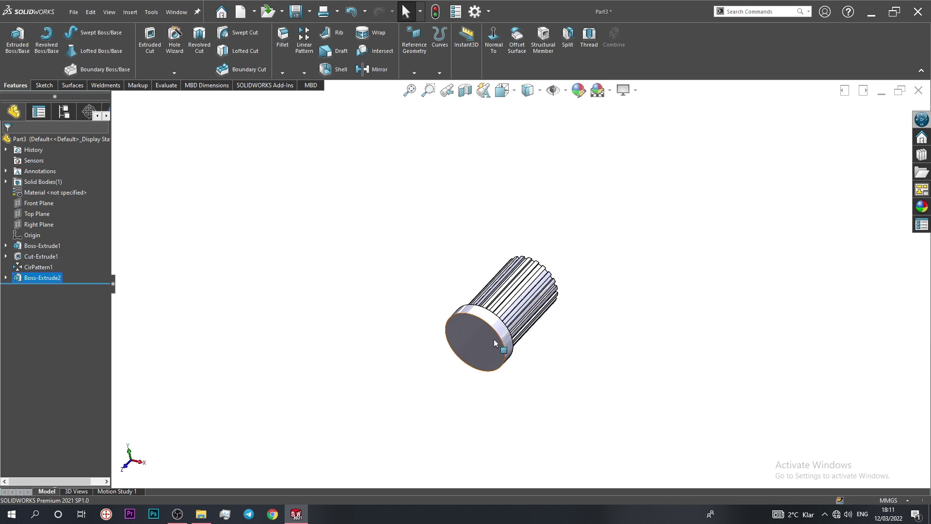
Step: On the opposite end face, convert the flange's 46 mm edge and extrude it 10 mm
middle_drag(529, 336, 518, 325)
click(518, 325)
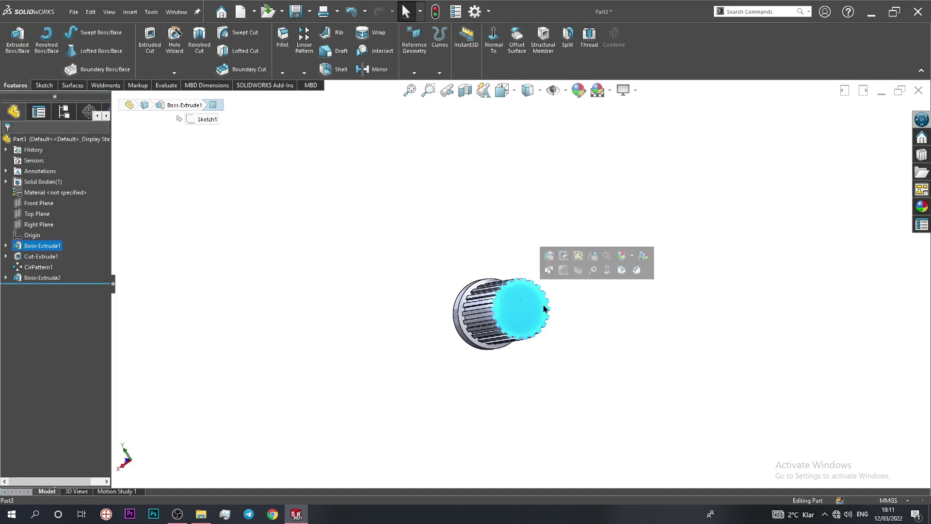
click(560, 268)
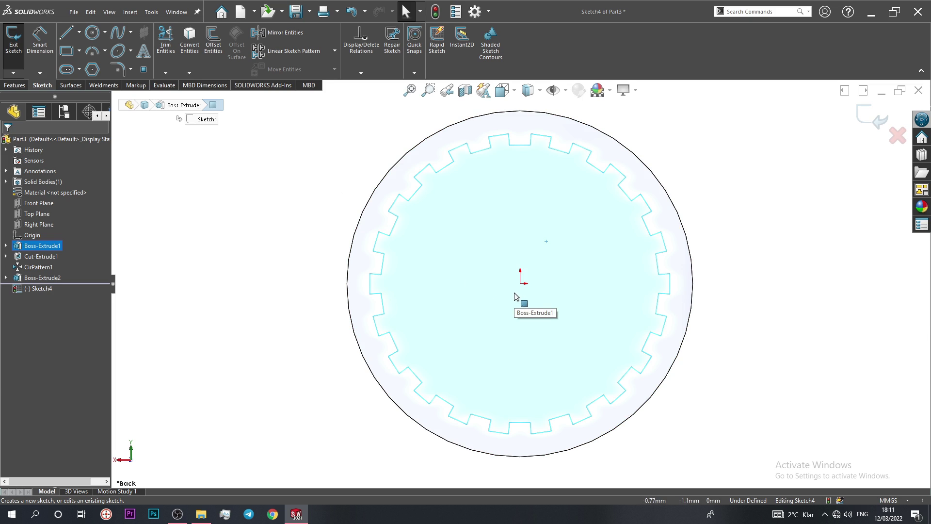
click(379, 190)
click(189, 39)
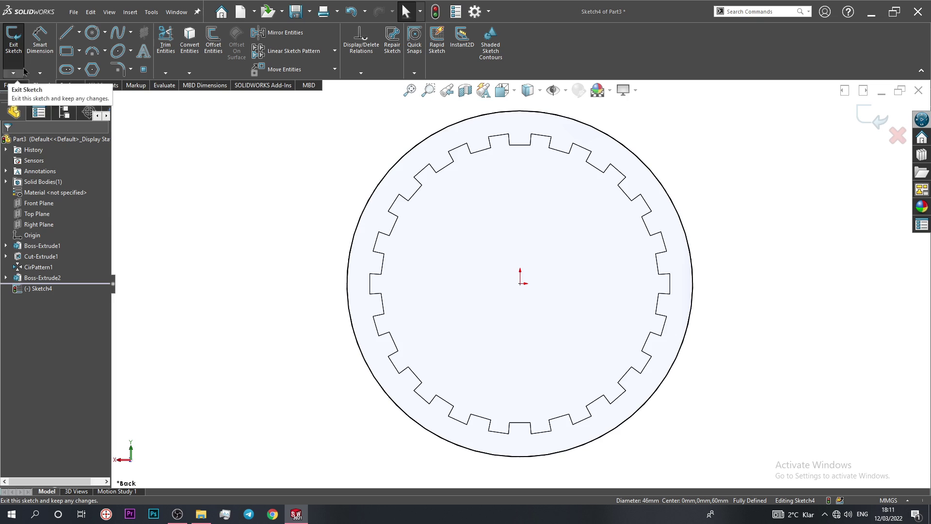
click(16, 85)
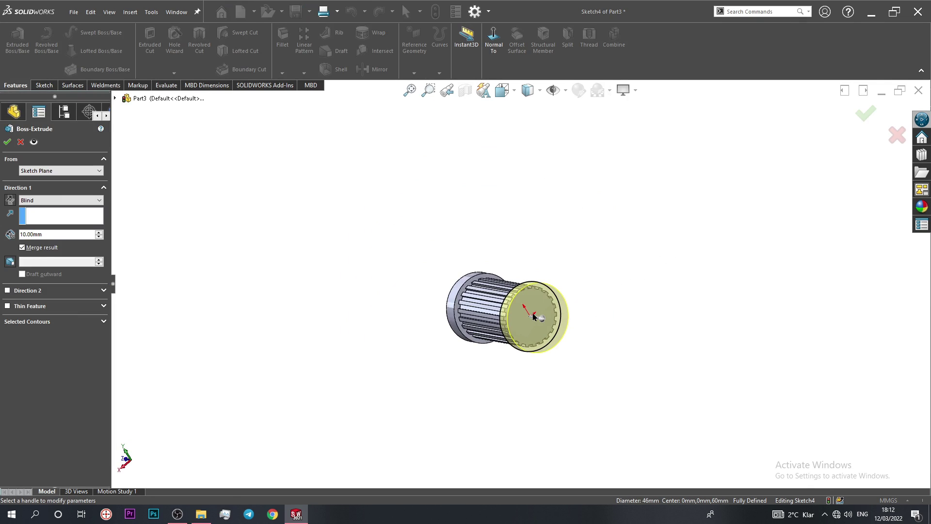
key(Return)
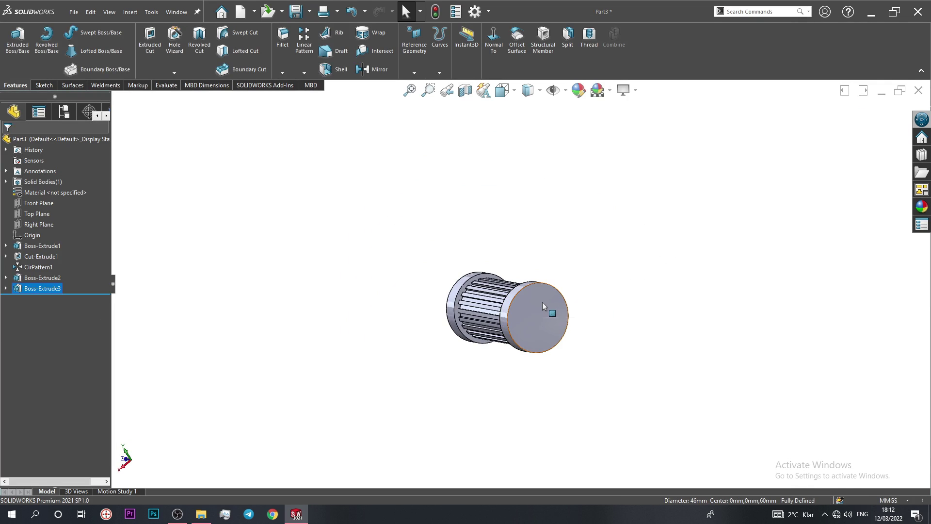
Step: Sketch an origin-centred bore circle on the pulley's plain end face
mouse_move(557, 336)
middle_down()
mouse_move(620, 328)
mouse_move(487, 326)
middle_up()
click(485, 310)
click(490, 281)
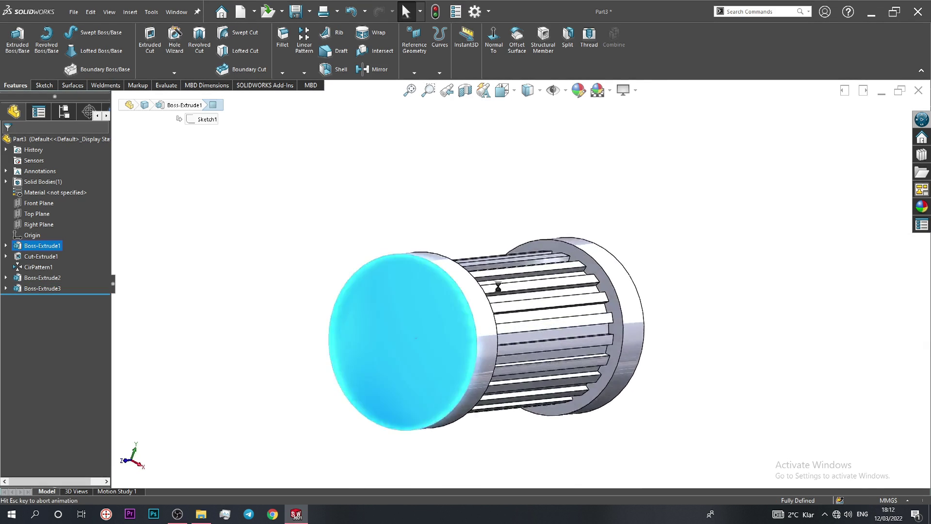
click(102, 34)
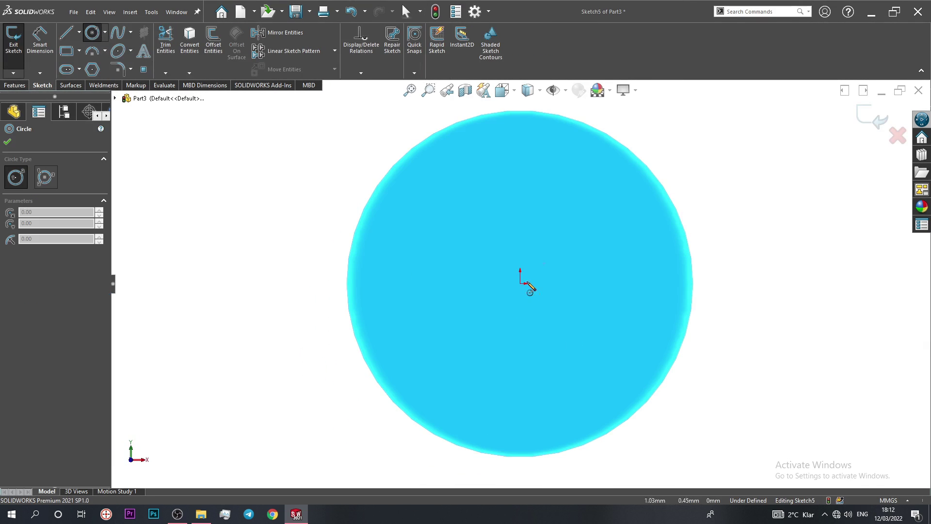
key(Escape)
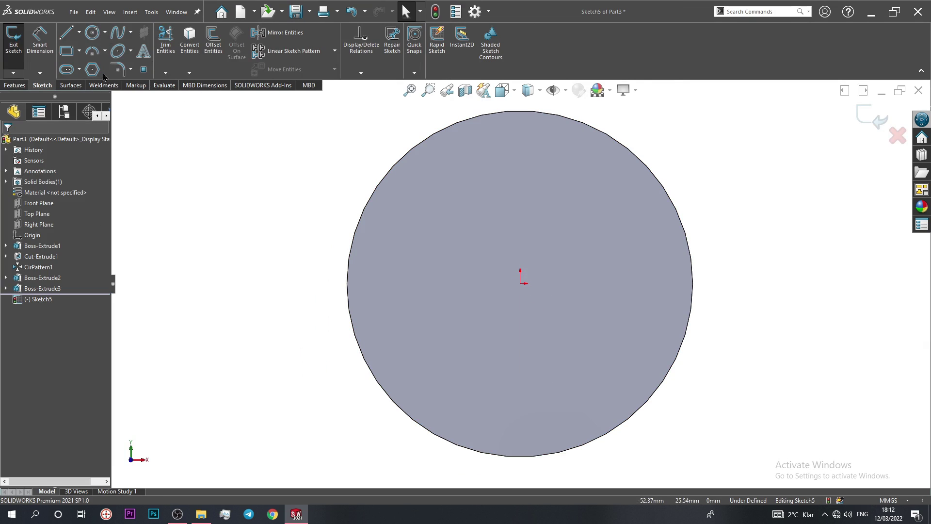
click(91, 34)
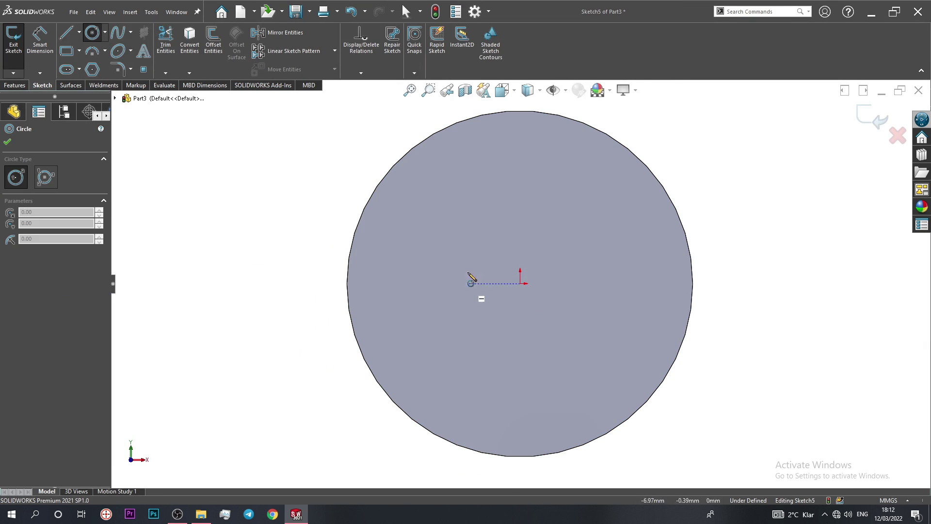
click(520, 283)
click(505, 338)
click(8, 144)
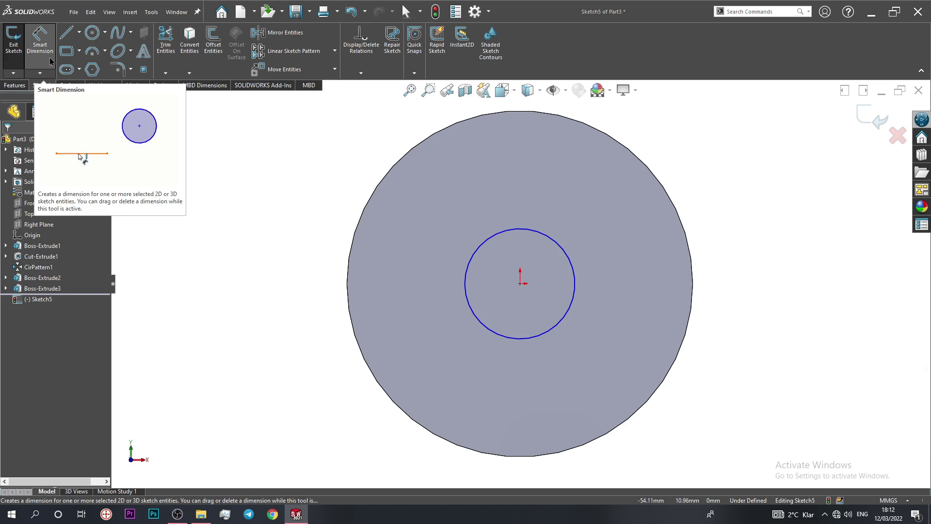
Step: Dimension the bore circle to 15 mm diameter
click(51, 61)
click(480, 251)
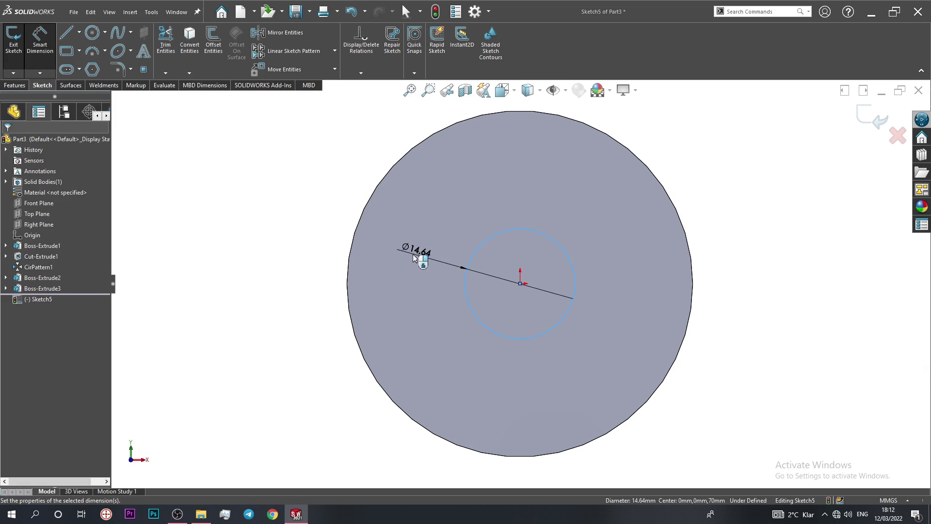
click(414, 257)
key(Return)
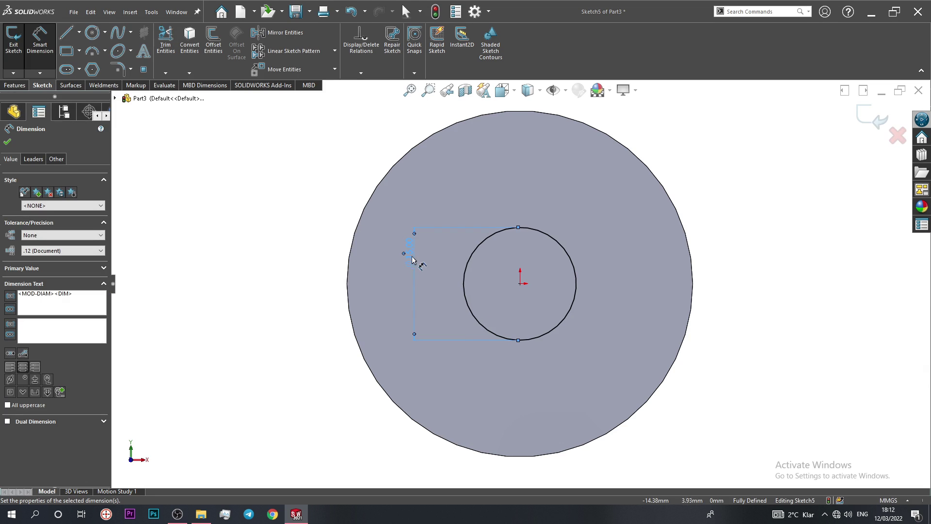
click(8, 142)
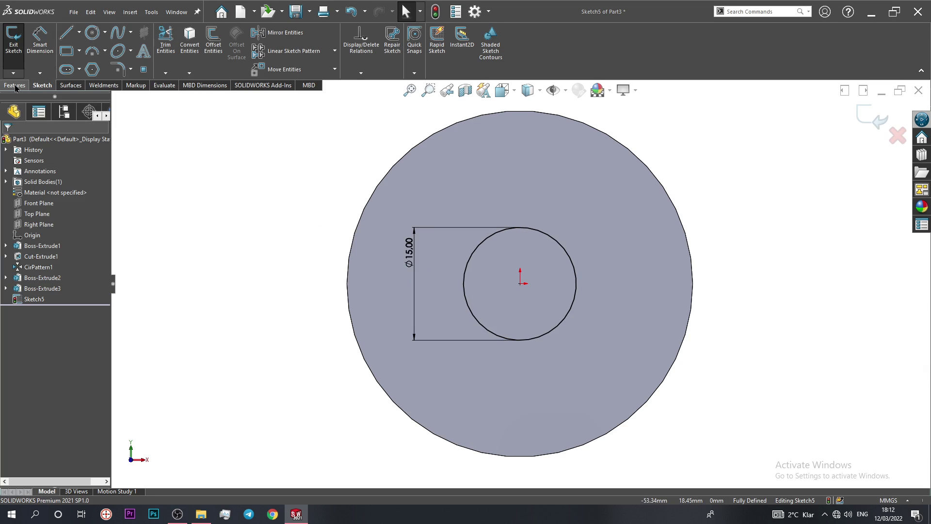
Step: Extruded Cut the 15 mm bore Through All the pulley
click(16, 85)
click(17, 39)
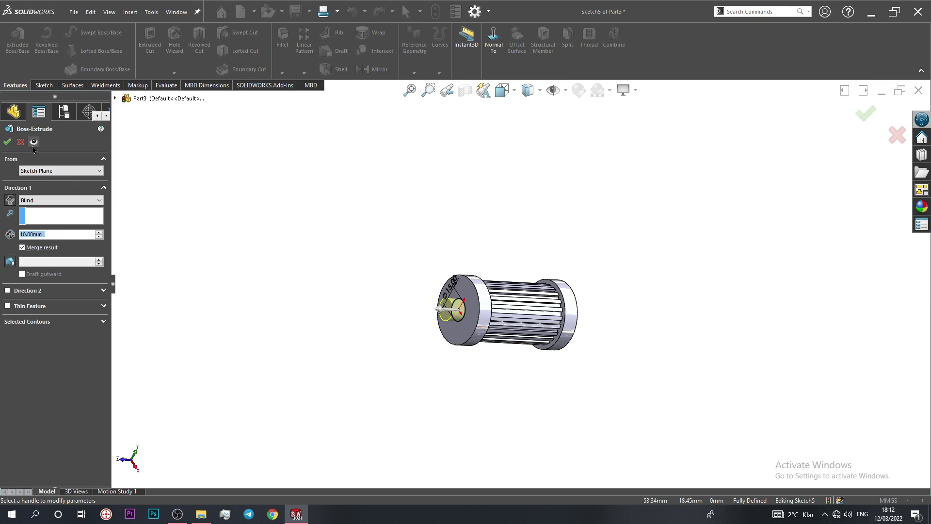
click(33, 140)
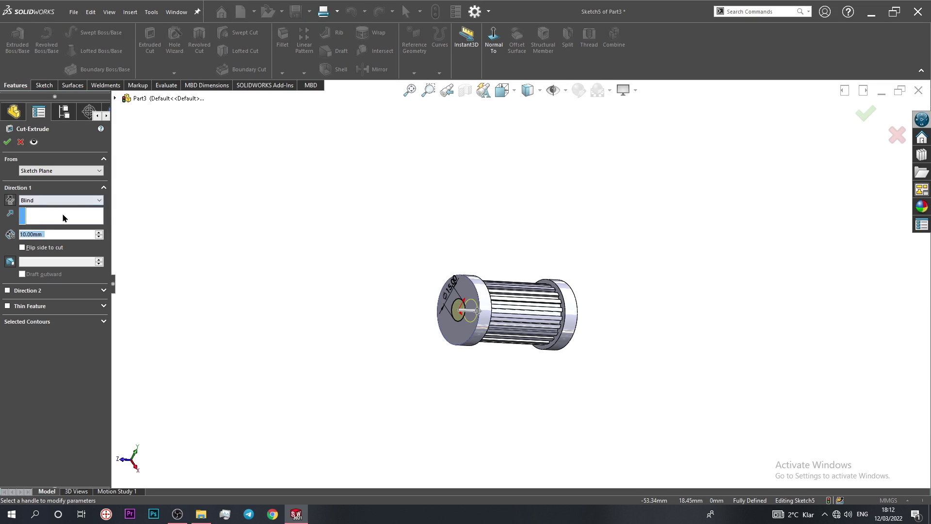
click(43, 200)
click(37, 216)
click(7, 141)
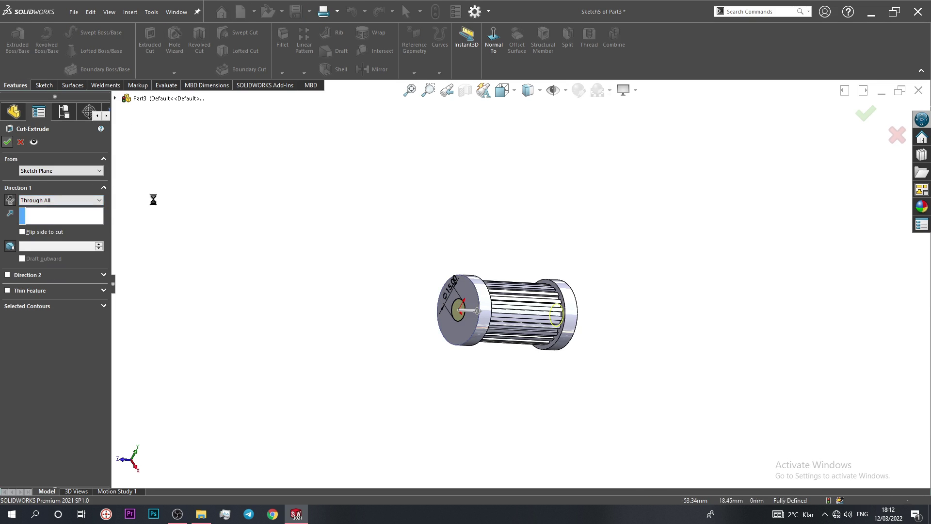
mouse_move(469, 315)
middle_down()
mouse_move(455, 252)
mouse_move(341, 185)
middle_up()
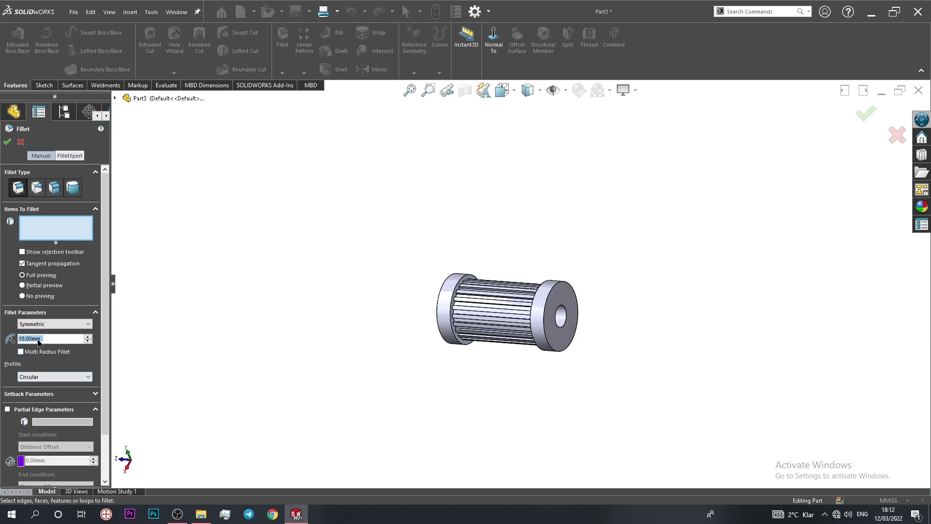
Step: Fillet the four flange edges, two on each flange, with a 2 mm radius
text(2)
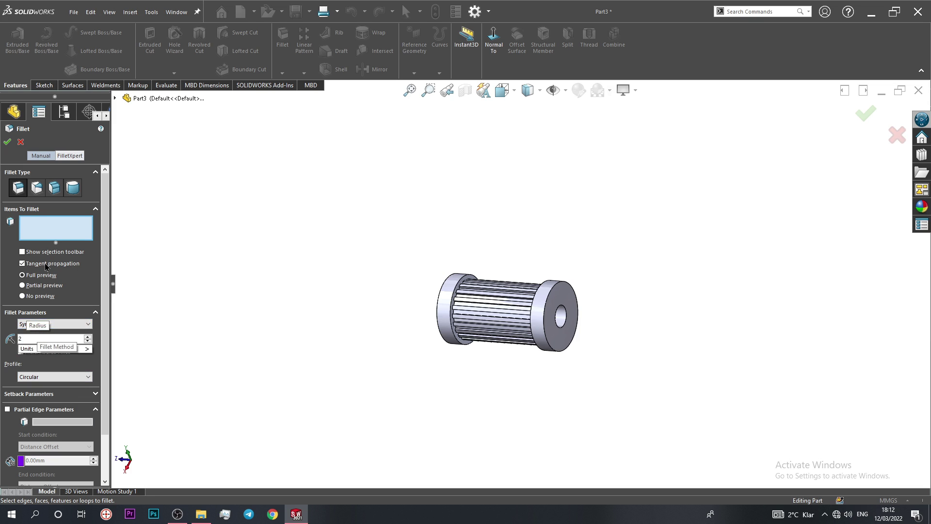
key(Return)
middle_drag(485, 311, 537, 334)
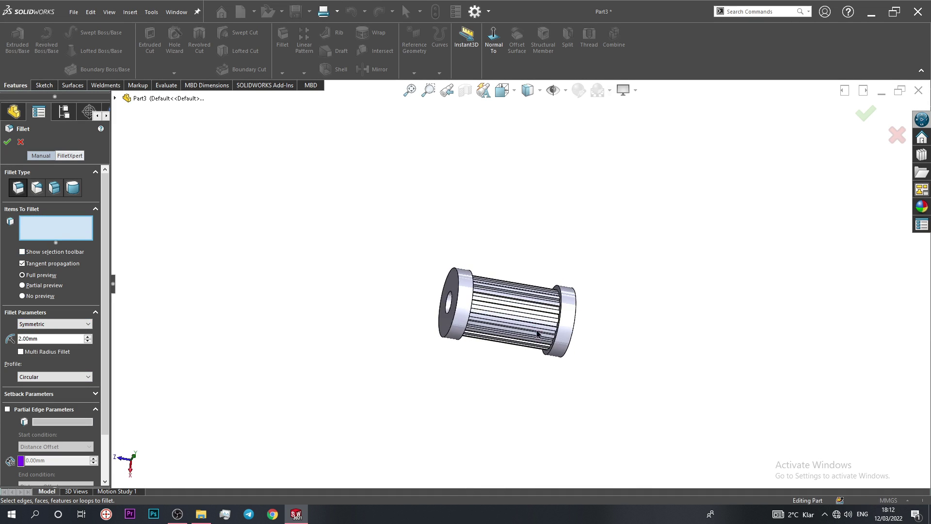
click(458, 298)
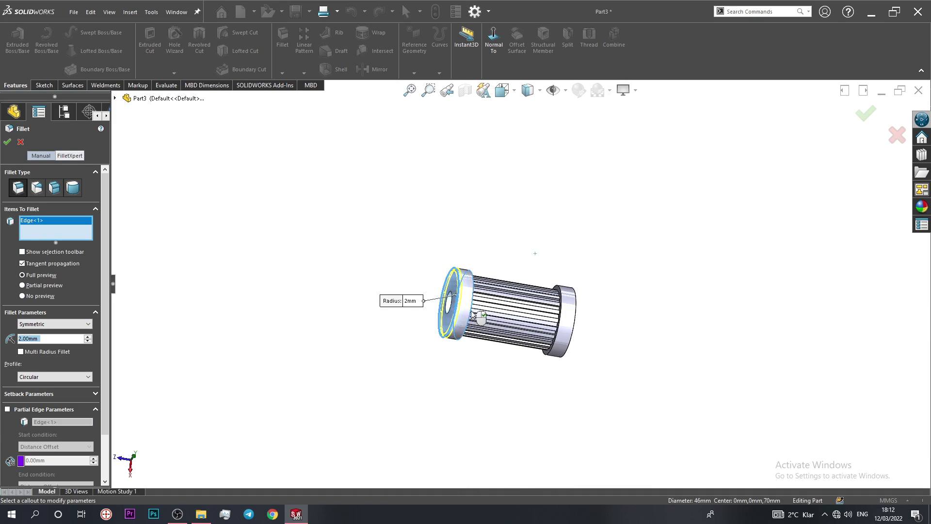
click(469, 298)
scroll(554, 323, down, 3)
scroll(553, 322, down, 2)
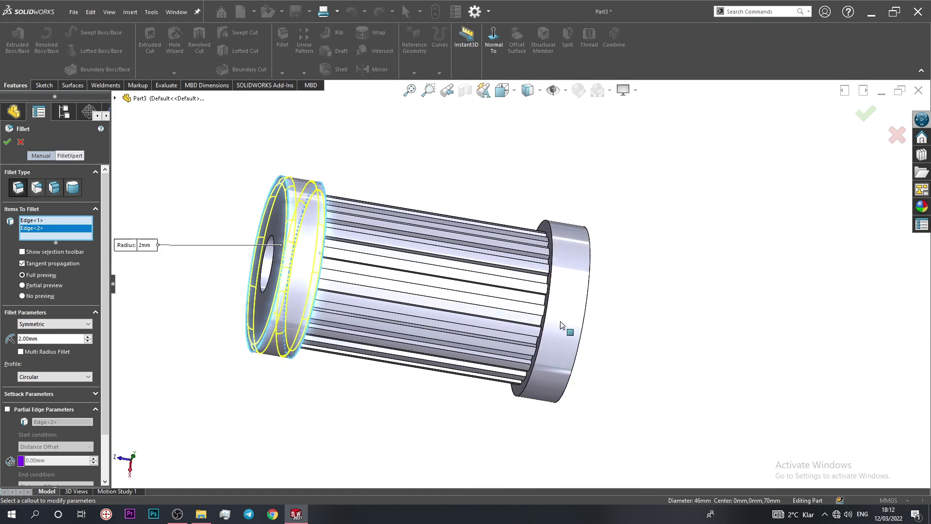
click(547, 321)
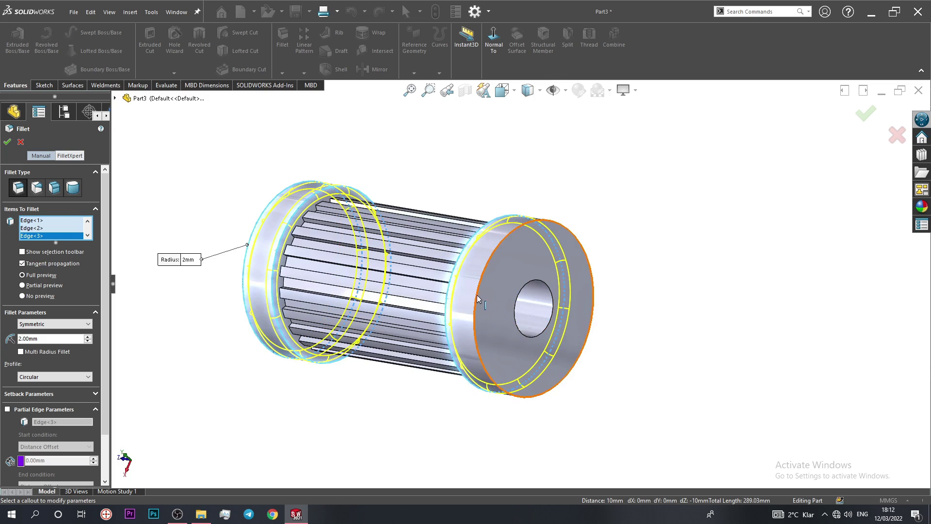
click(501, 305)
mouse_move(501, 306)
middle_down()
mouse_move(560, 319)
mouse_move(423, 312)
middle_up()
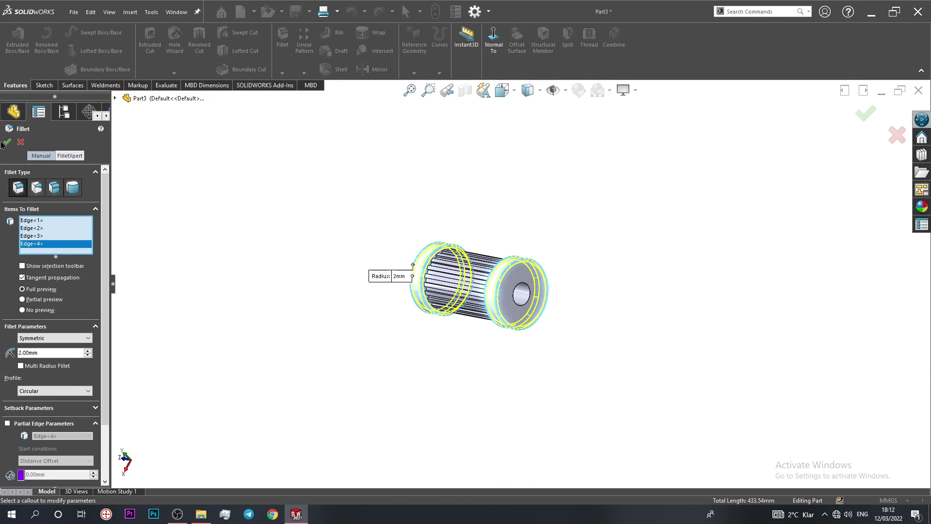
key(Return)
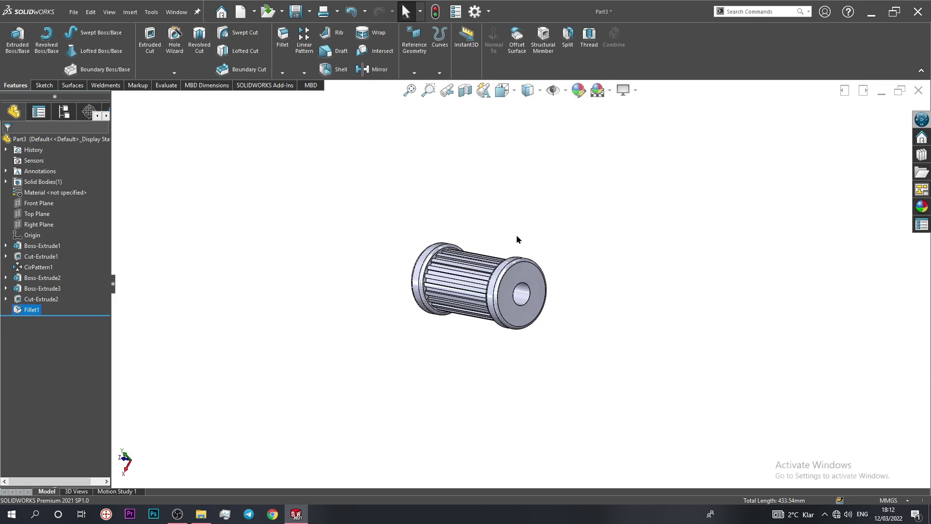
Step: Show the pulley in isometric view and bring up Save As in the 'v 12 engine' folder
scroll(516, 237, down, 2)
mouse_move(516, 238)
middle_down()
mouse_move(550, 276)
mouse_move(519, 282)
mouse_move(473, 213)
middle_up()
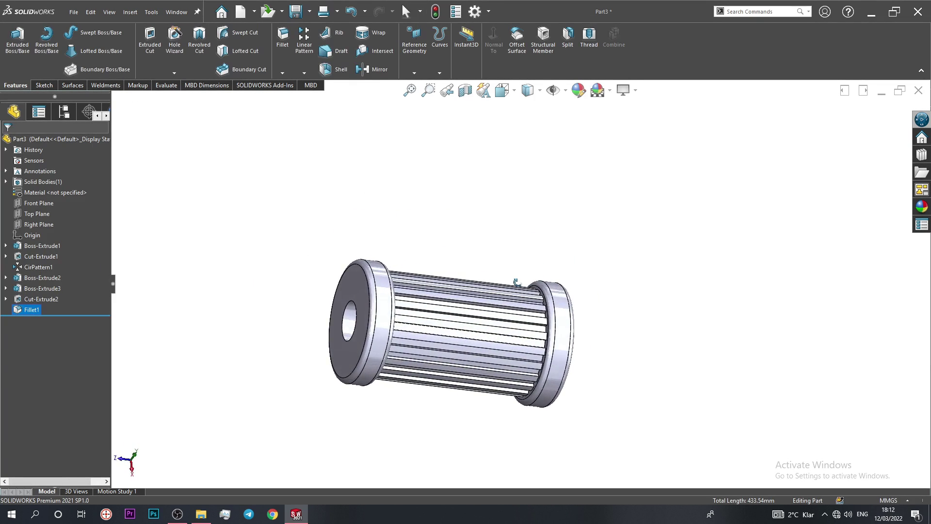
mouse_move(369, 233)
middle_down()
mouse_move(378, 260)
mouse_move(299, 262)
middle_up()
key(space)
click(367, 321)
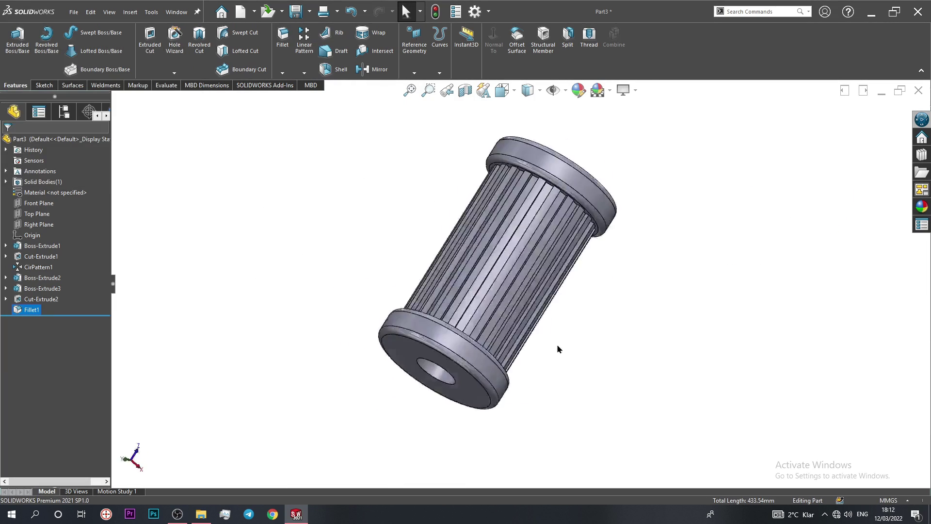
click(295, 11)
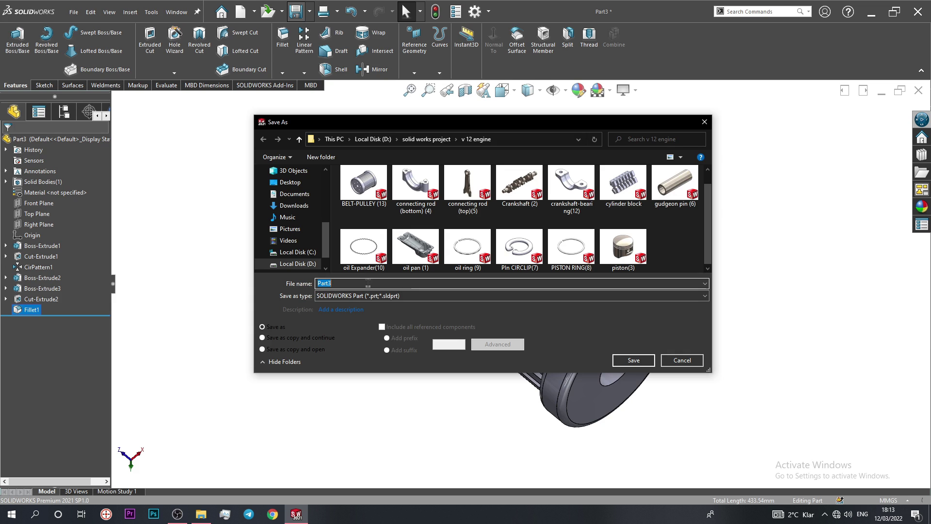
Step: Enter the file name MID_PULLEY(14), correcting a typo, and save the pulley part
text(M)
key(BackSpace)
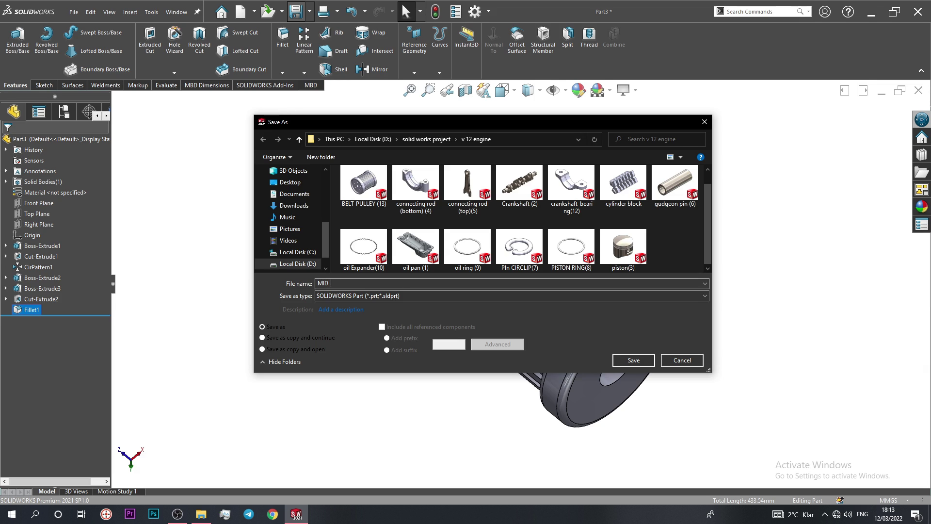
text(P)
text(ULL)
text(EY)
text(()
text(14)
key(Return)
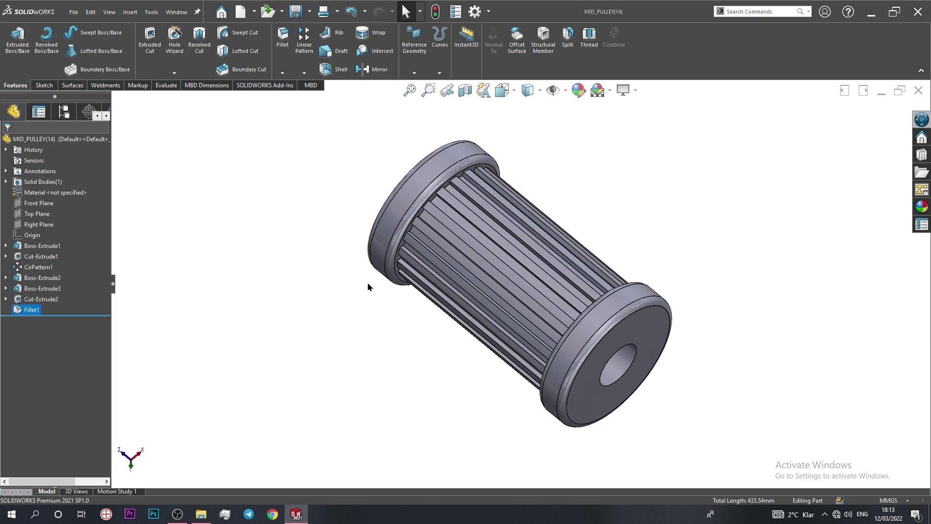